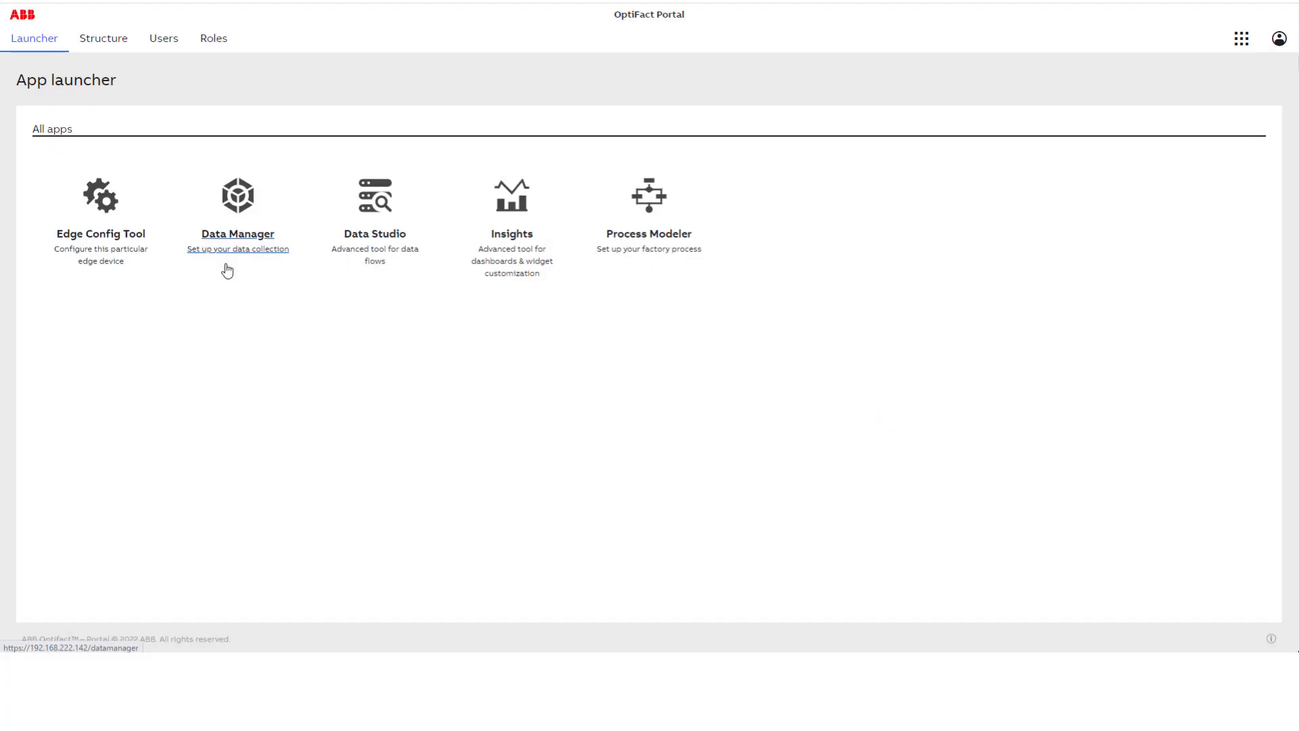
# Open Data Manager from the app launcher and start a new data recording
pyautogui.click(244, 238)
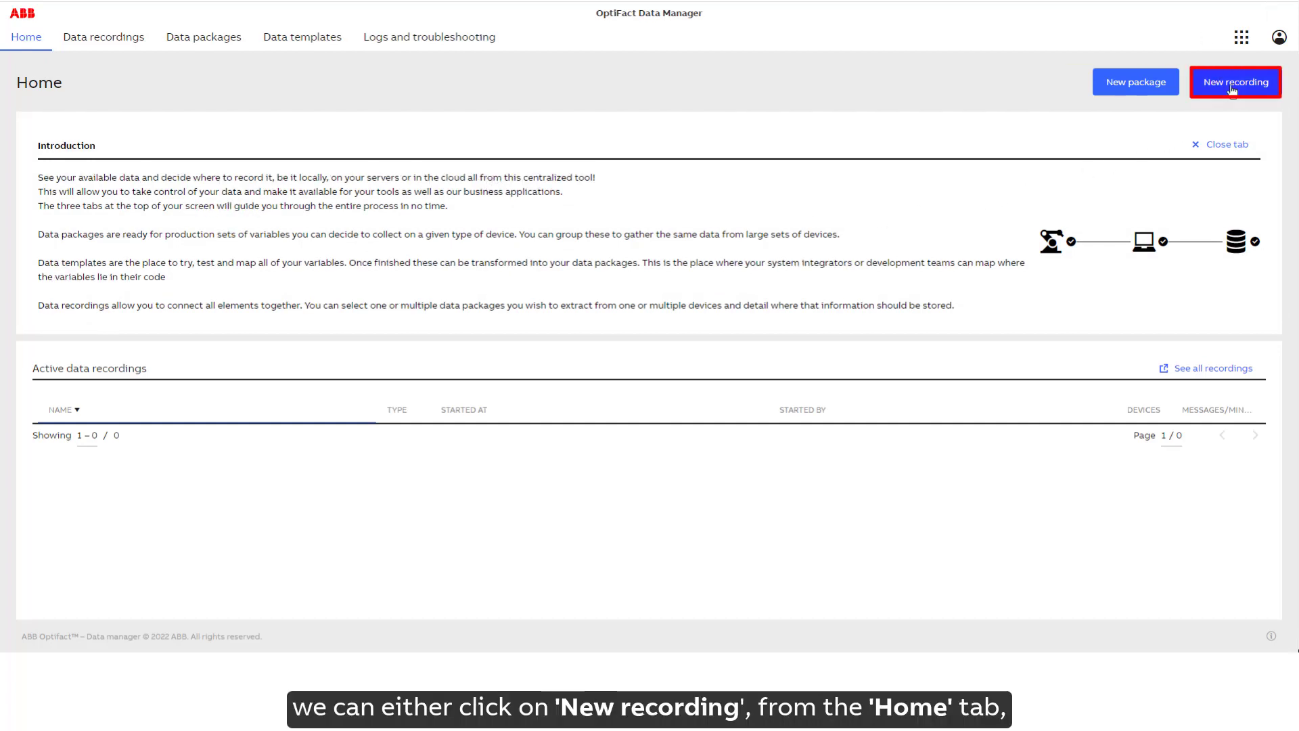
pyautogui.click(119, 46)
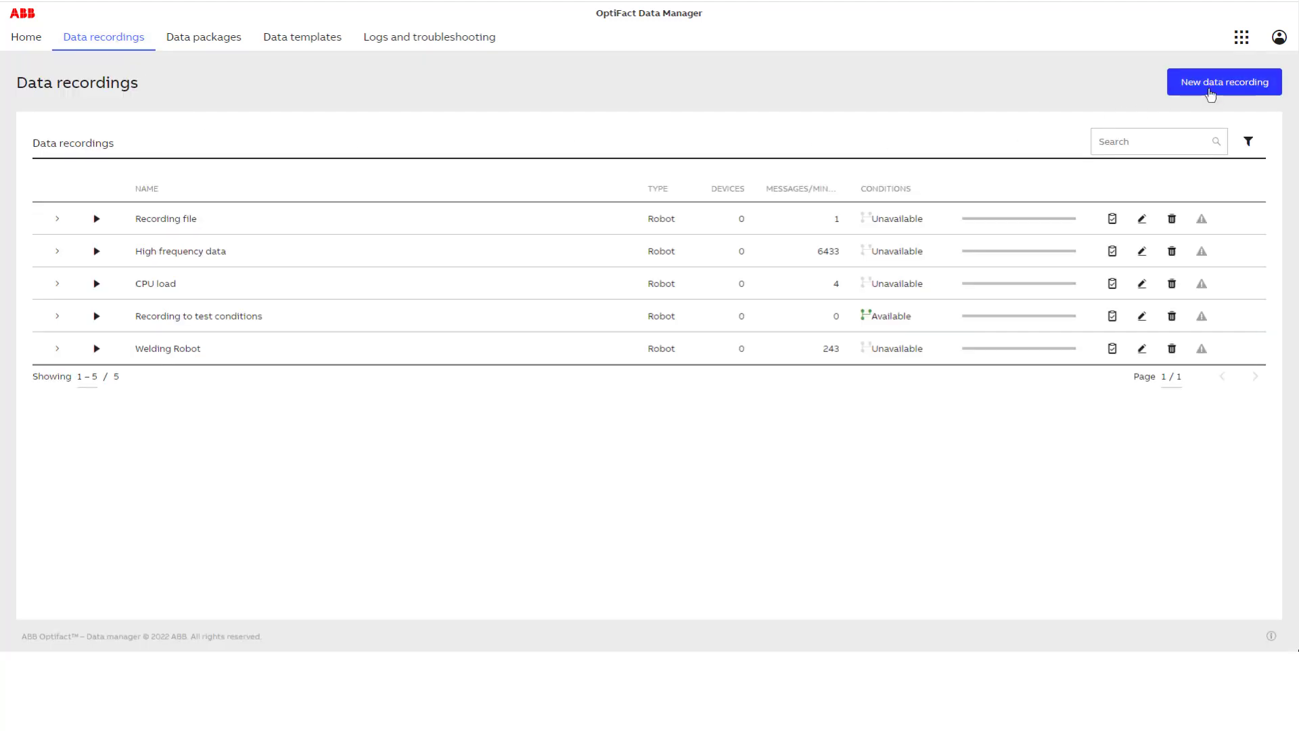
pyautogui.click(1207, 92)
# Name the recording Data Recording 01, keep its type as Robot without Debug Mode, and continue to the data sources
pyautogui.click(581, 335)
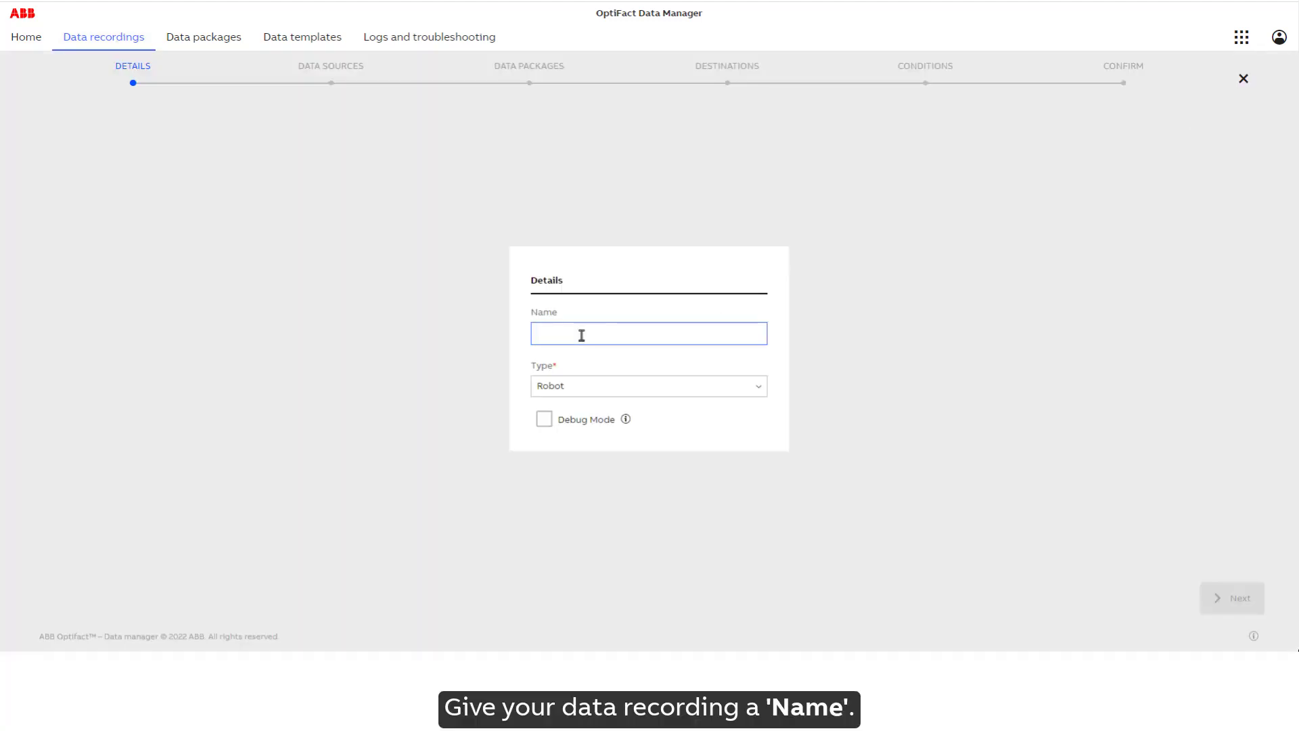
pyautogui.write('Data Recording 01')
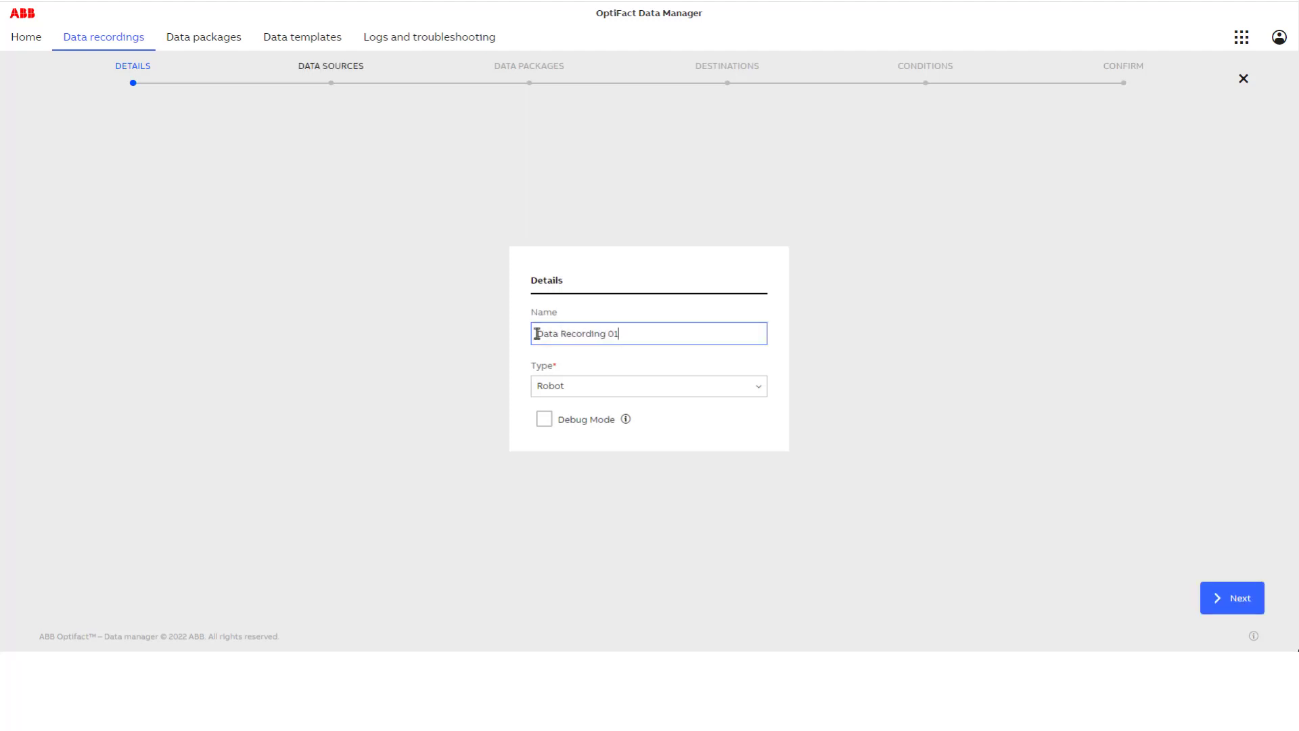
pyautogui.click(624, 400)
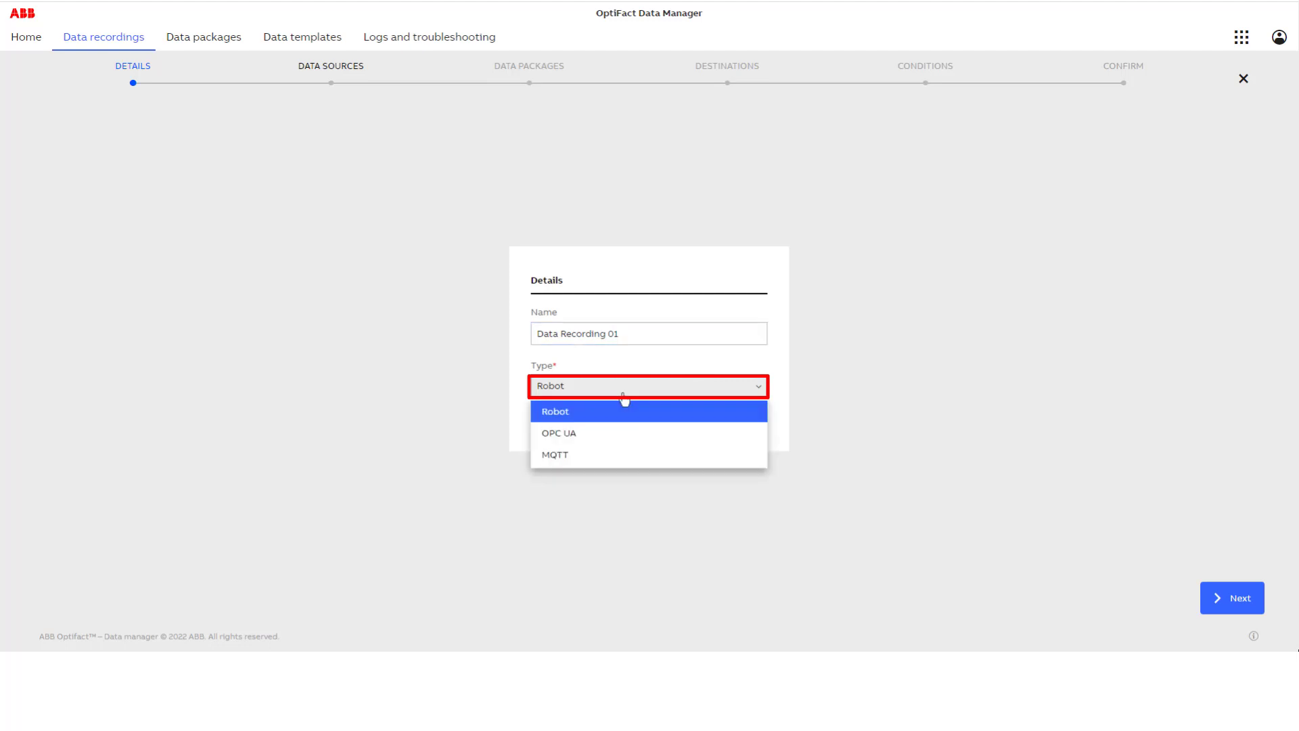
pyautogui.click(624, 402)
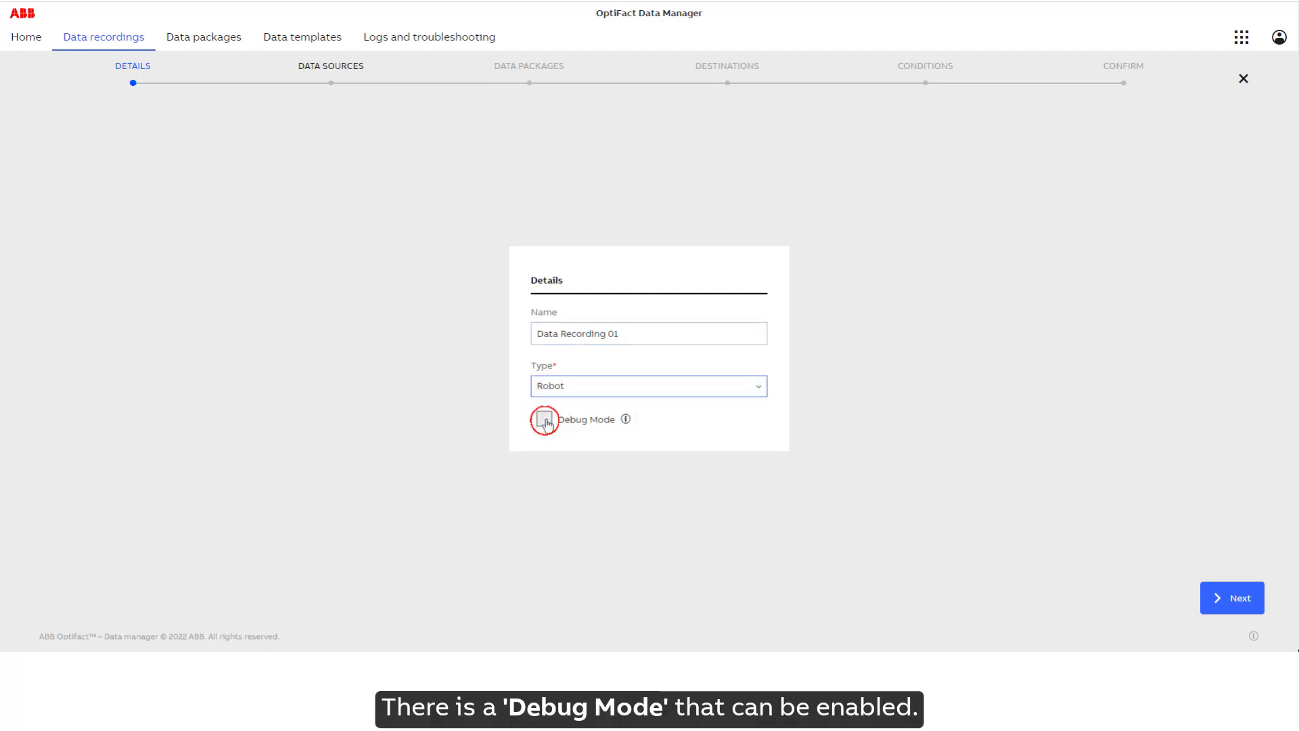
pyautogui.moveTo(627, 420)
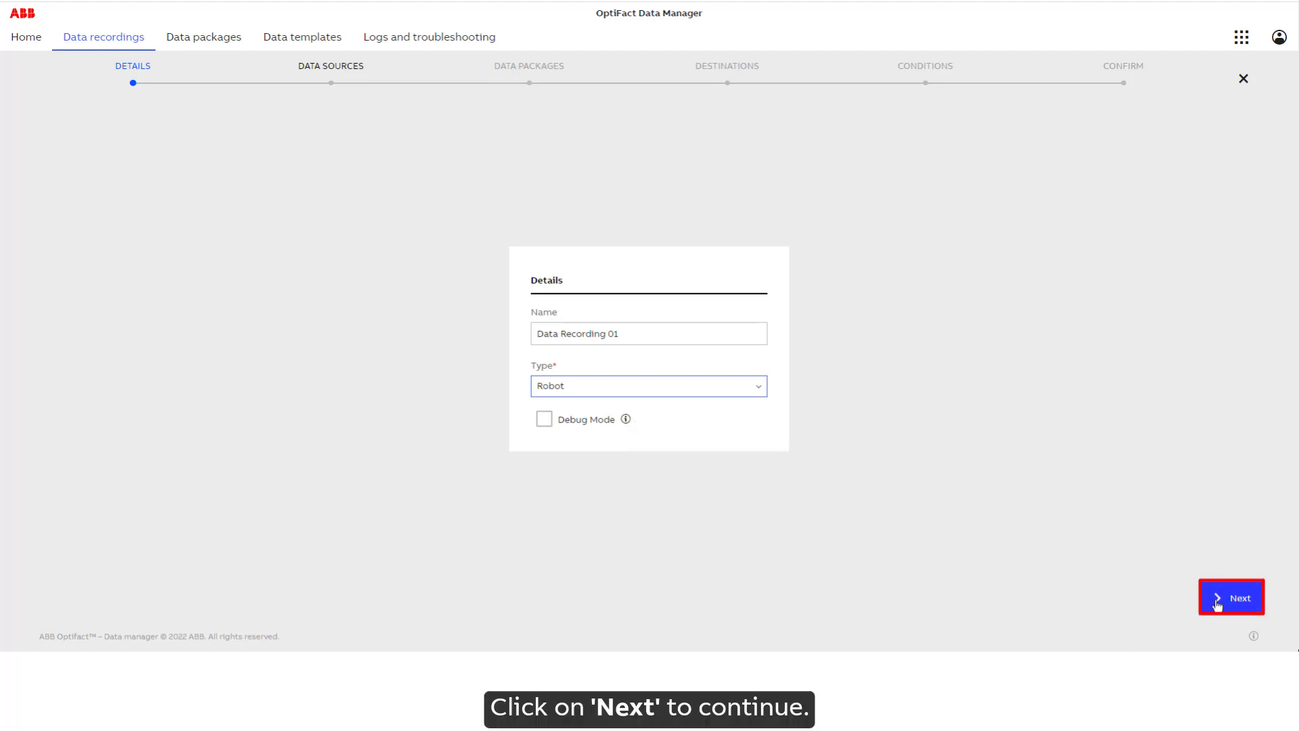
pyautogui.click(1219, 603)
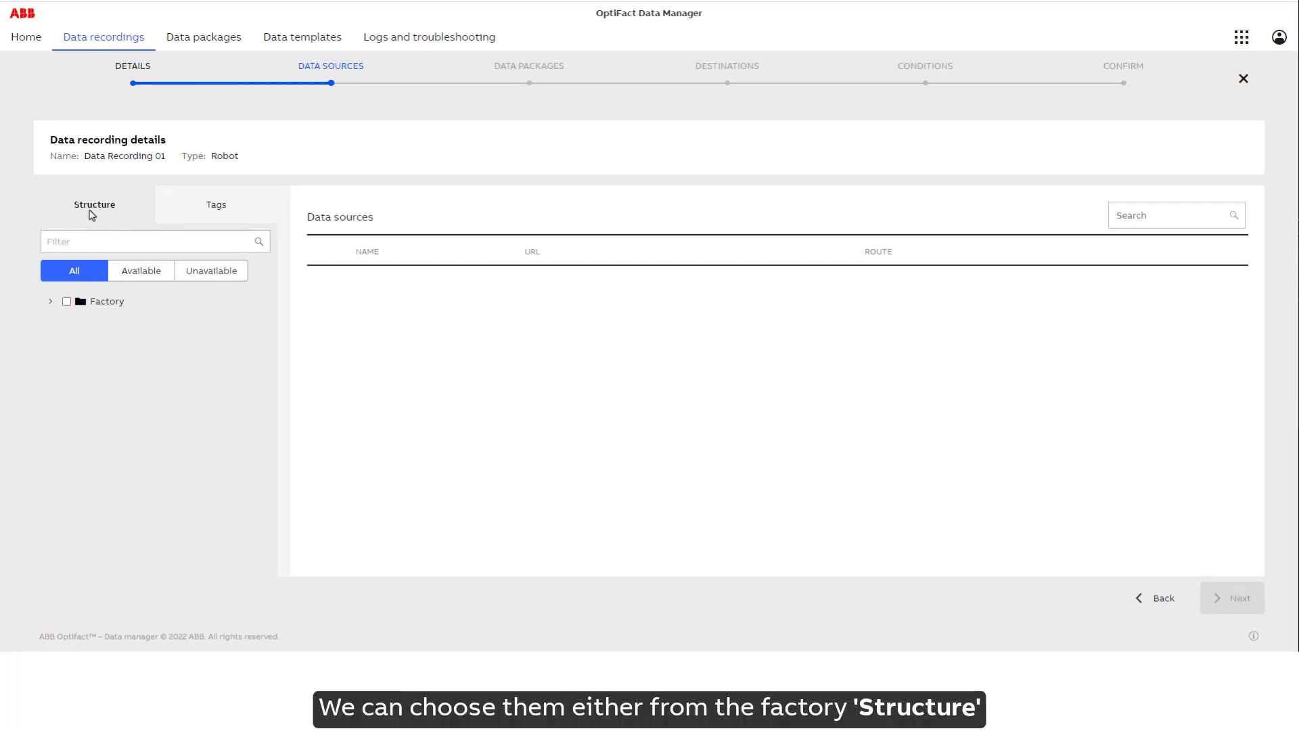
# Select Spot Welding Robot 01 under Factory > Line A in the structure as the data source and continue
pyautogui.click(92, 214)
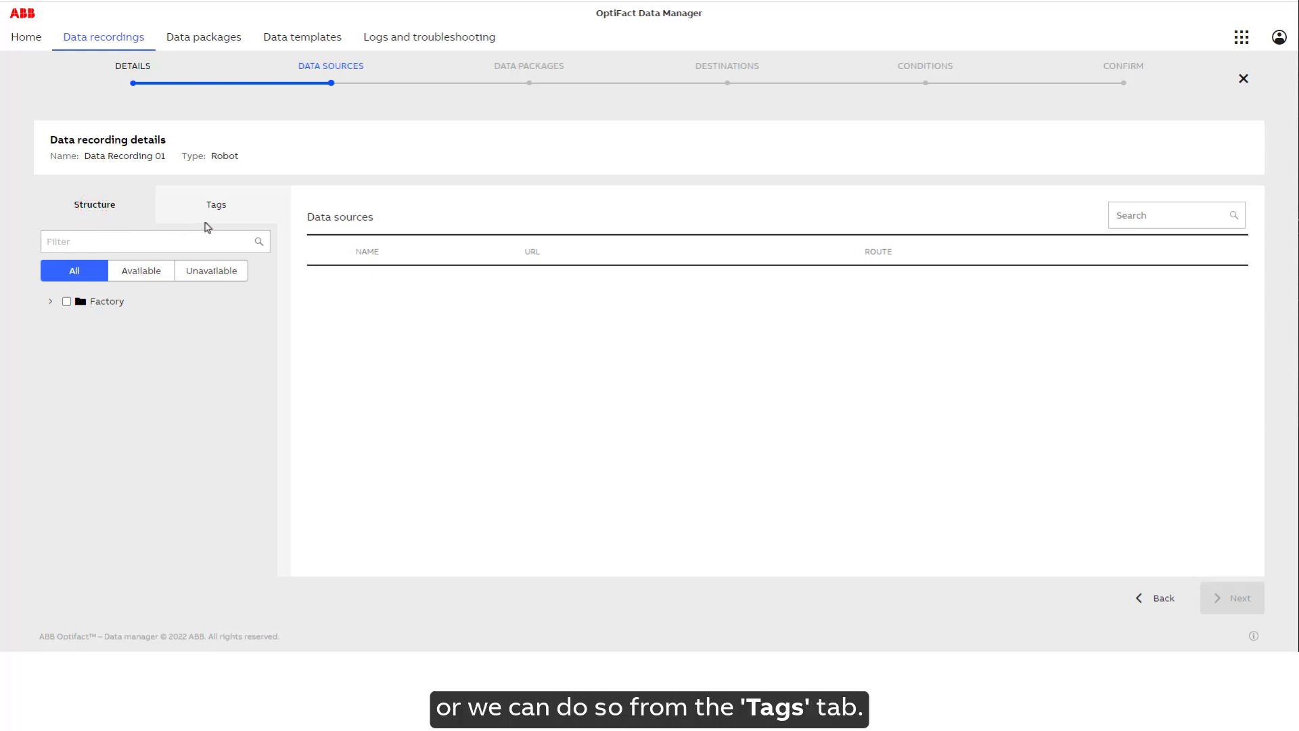
pyautogui.click(214, 209)
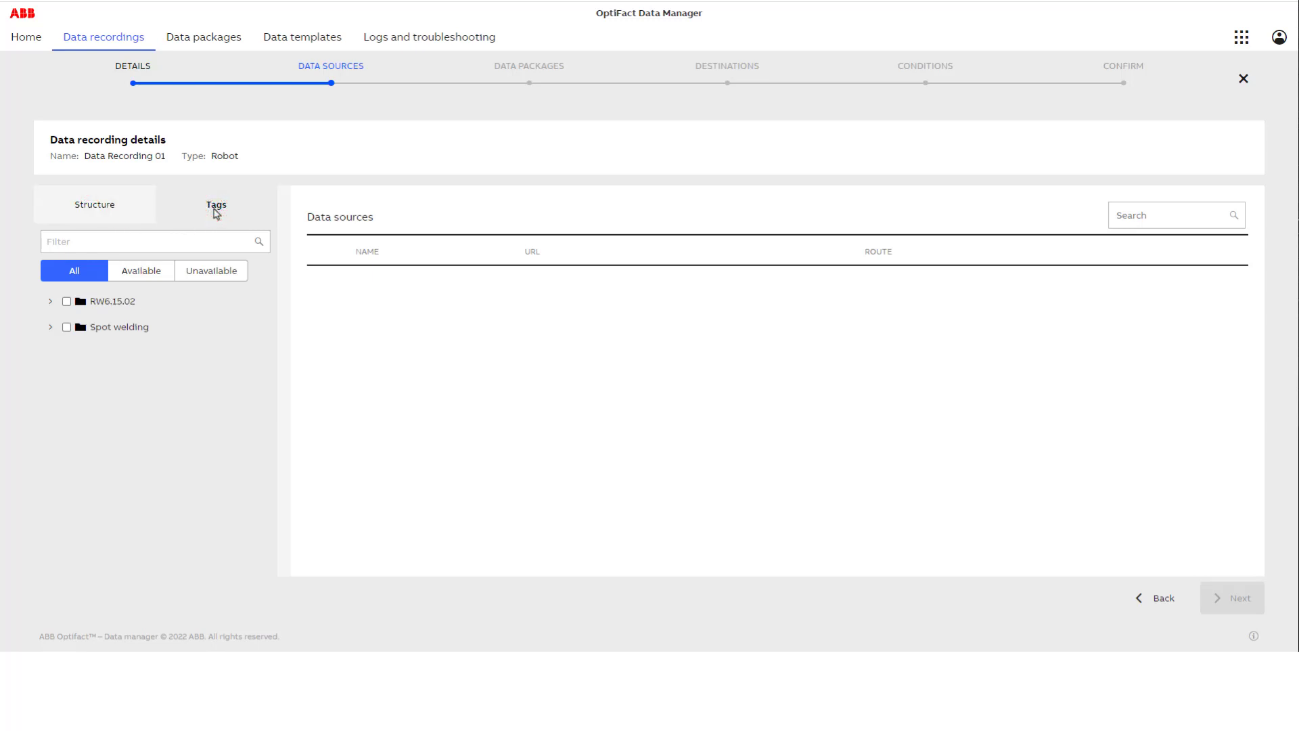
pyautogui.click(99, 215)
pyautogui.click(50, 301)
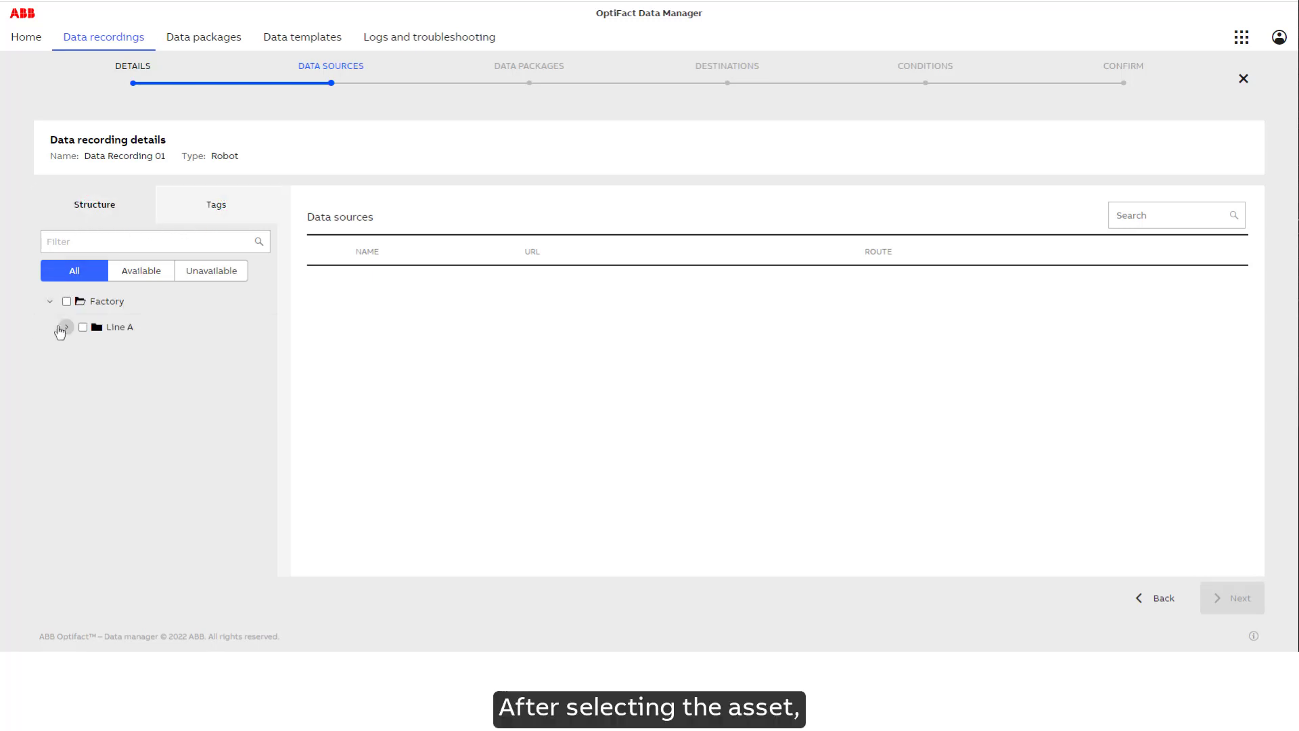
pyautogui.click(65, 327)
pyautogui.click(99, 353)
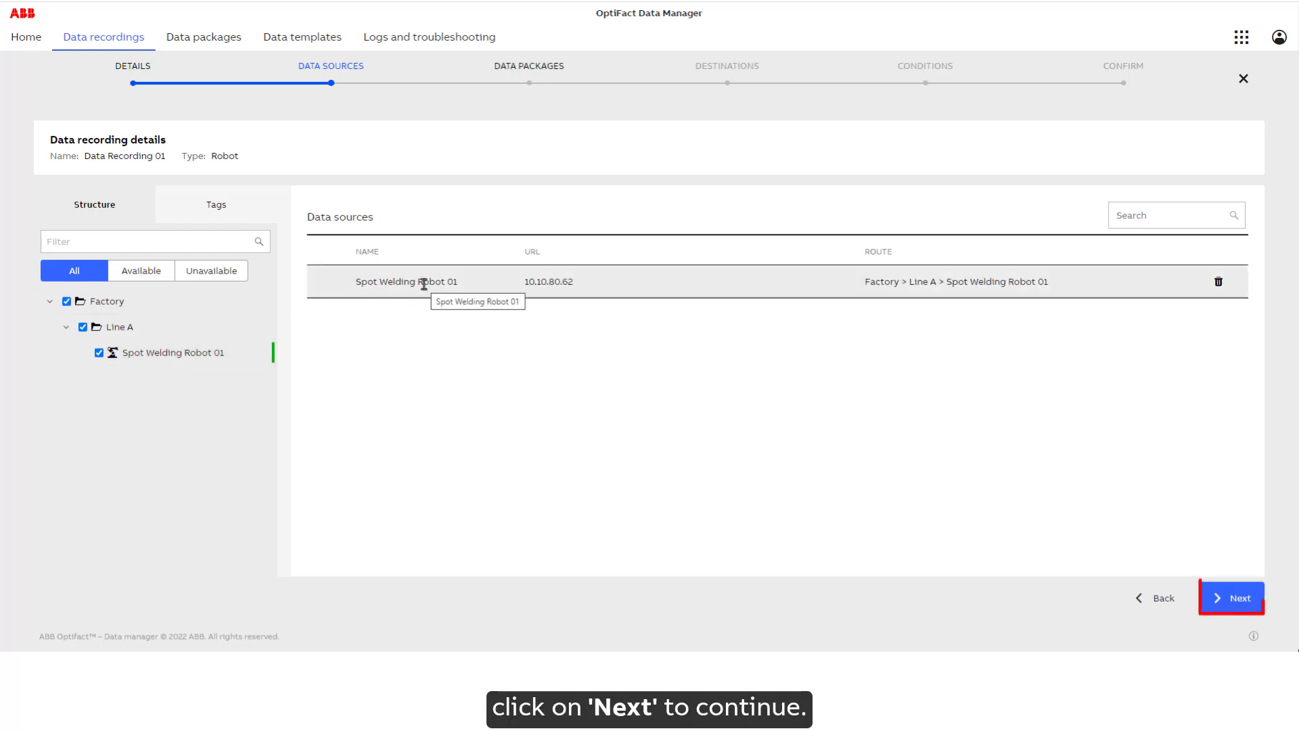
pyautogui.click(1219, 601)
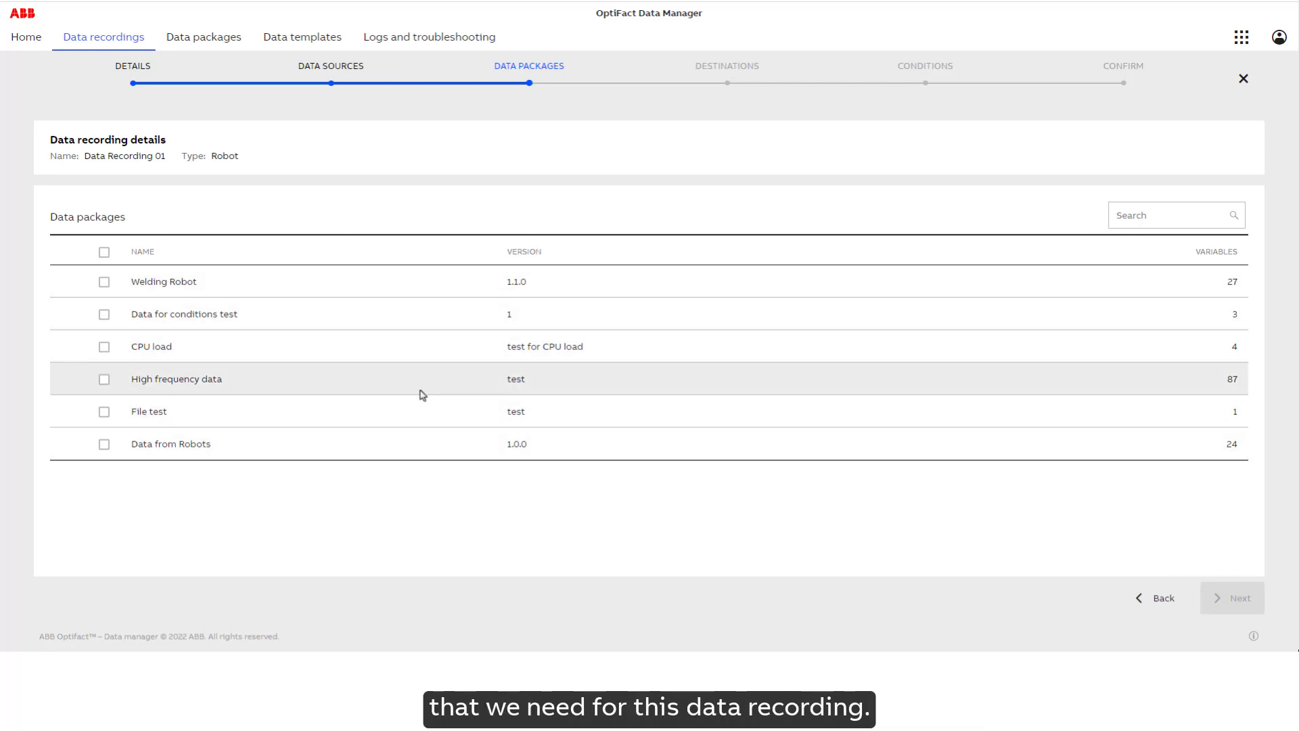
# Choose the Data from Robots package and the Storage_api_runtime destination, continuing to the recording conditions
pyautogui.click(104, 445)
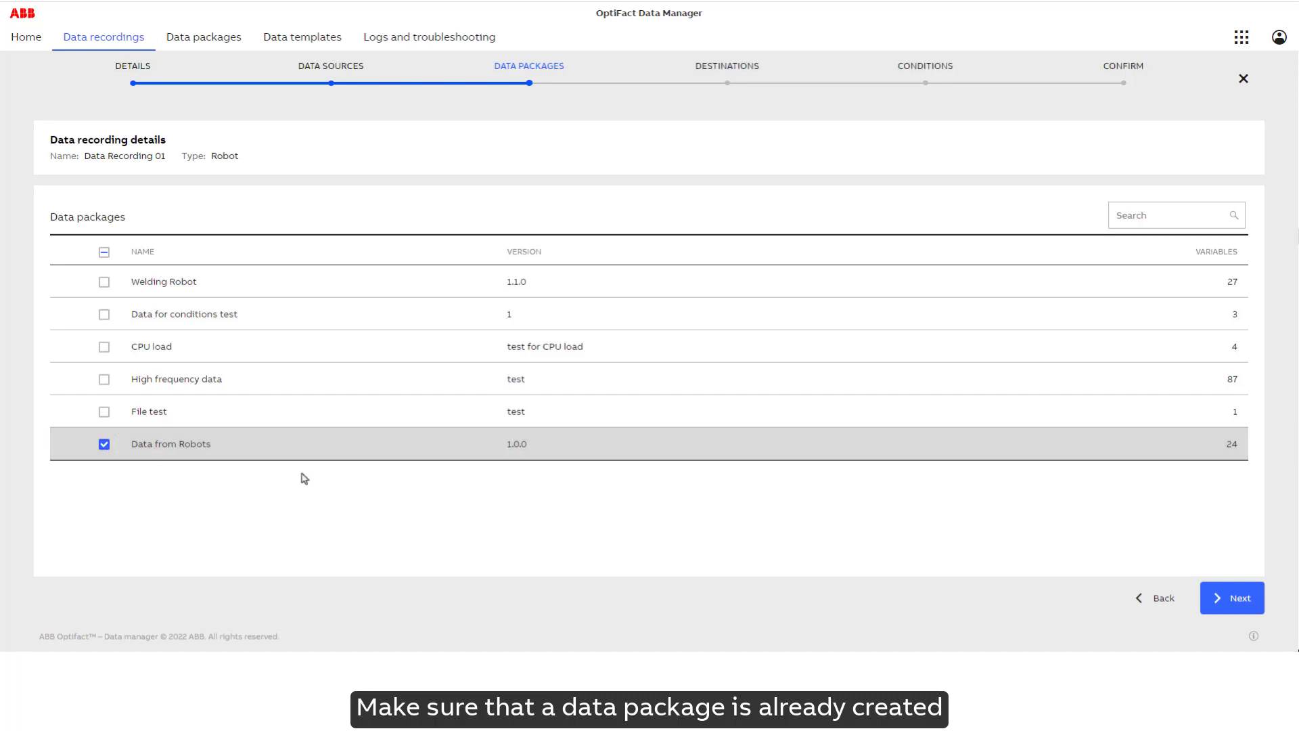
pyautogui.click(1224, 602)
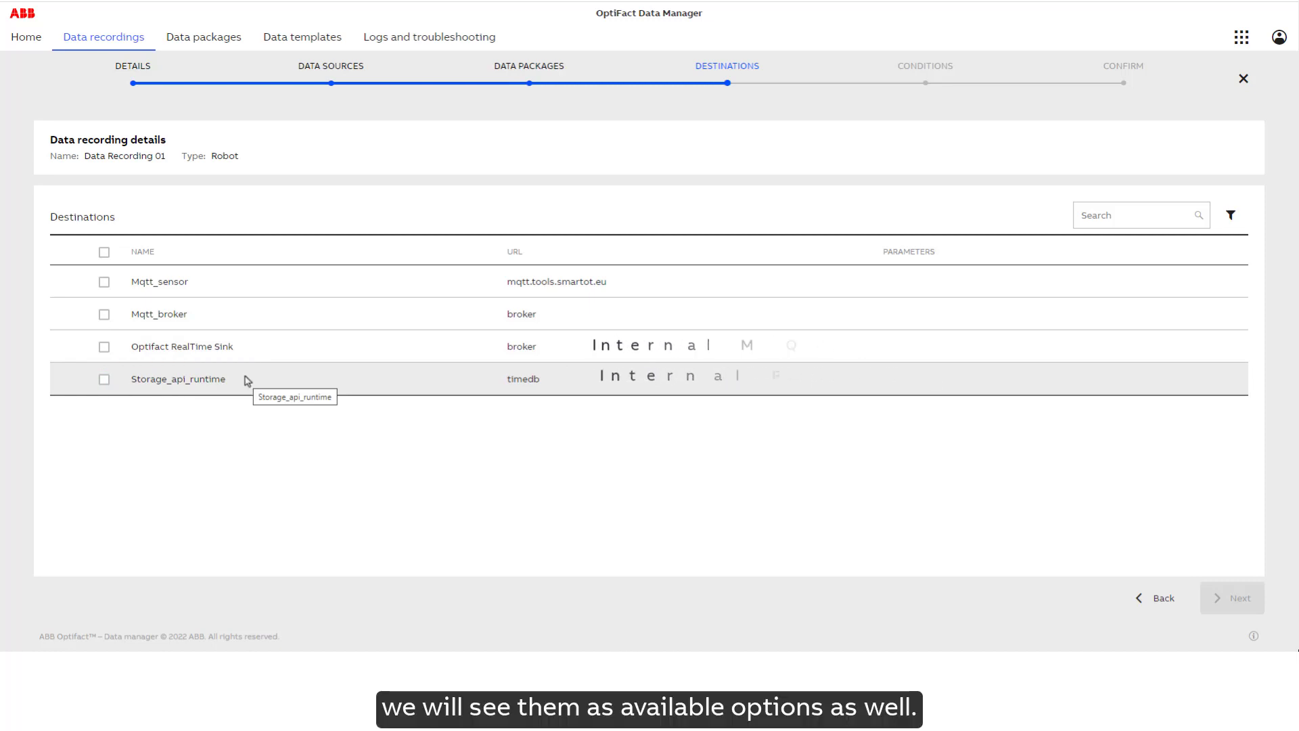
pyautogui.click(104, 380)
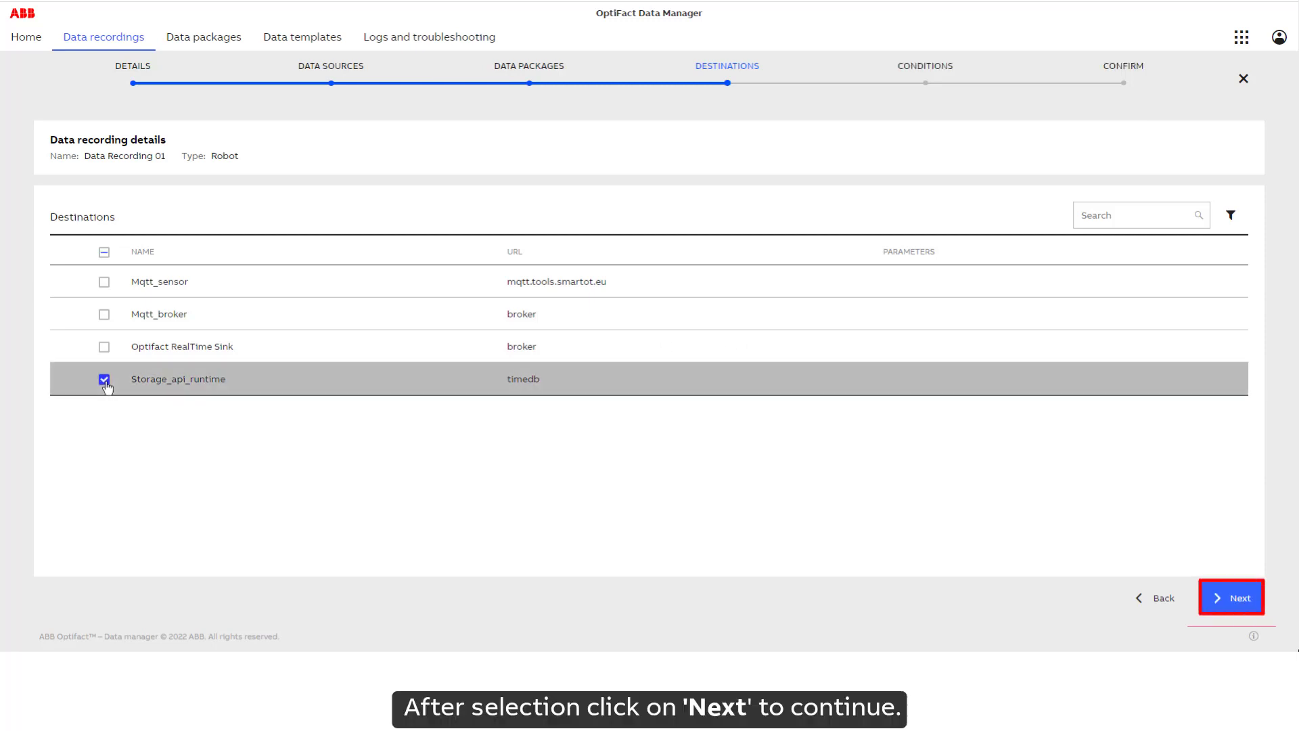
pyautogui.click(1218, 599)
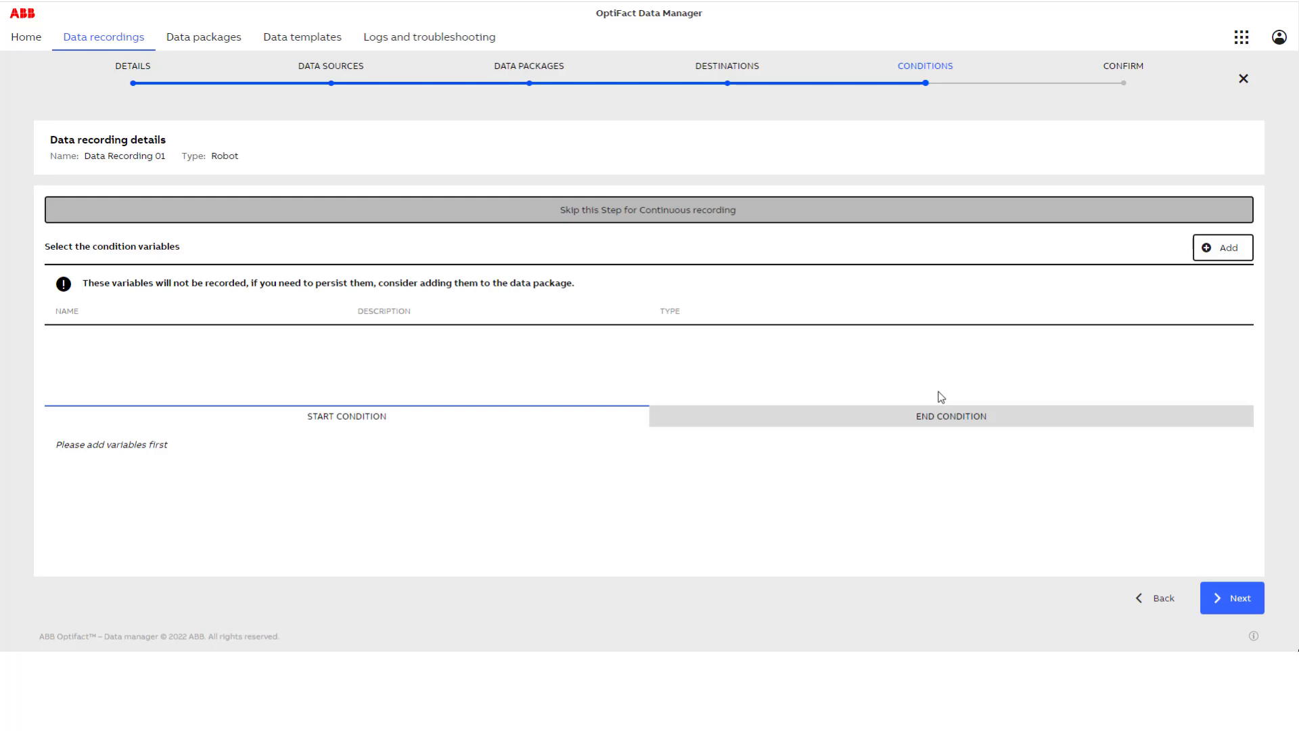
# Start a new IO condition variable and pick AUTO1 by browsing the signals of Spot Welding Robot 01 in Factory > Line A
pyautogui.click(1208, 248)
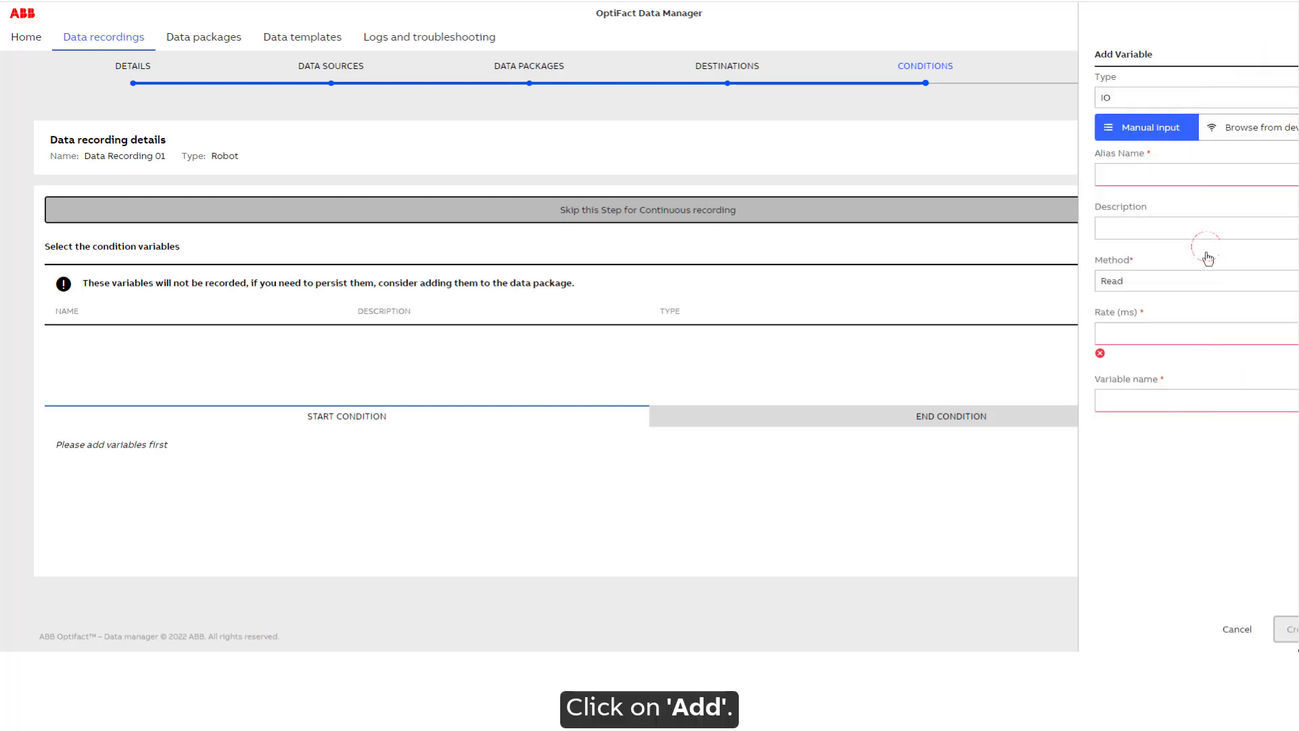
pyautogui.click(1199, 126)
pyautogui.click(1196, 103)
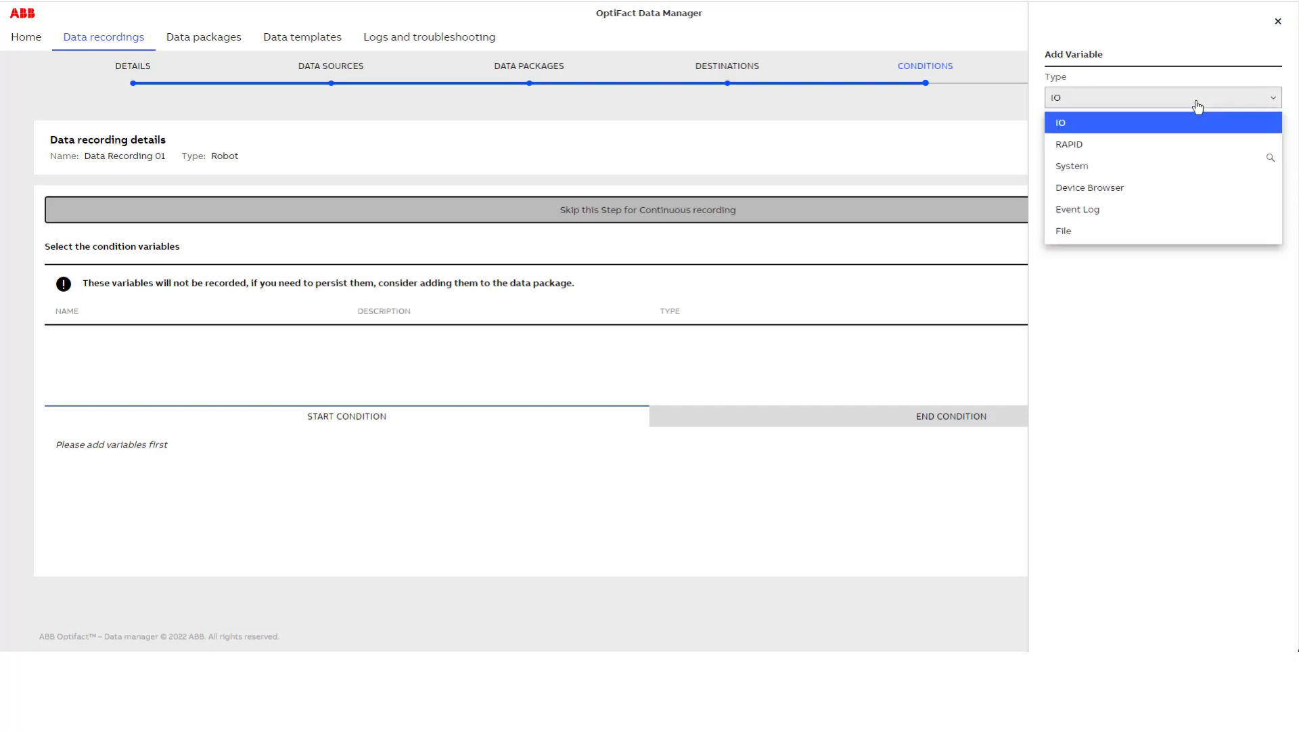
pyautogui.click(1164, 124)
pyautogui.click(1186, 127)
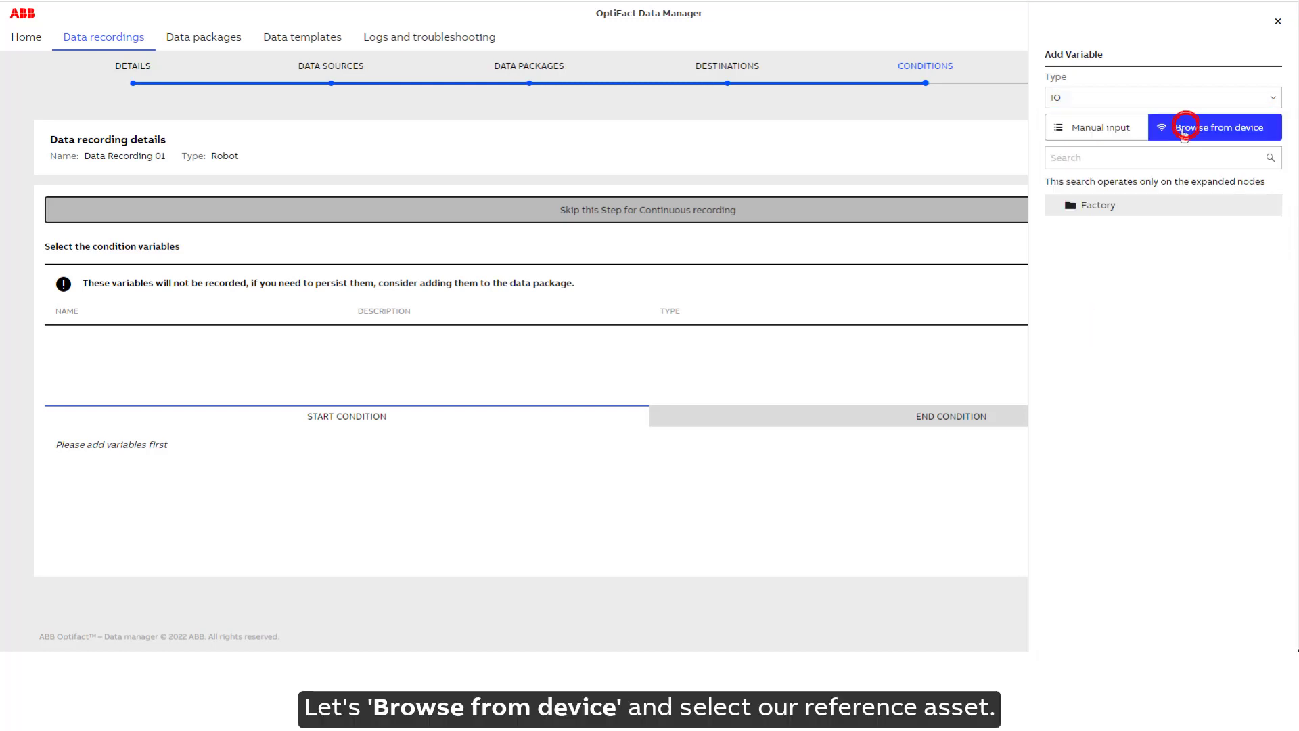
pyautogui.click(1080, 206)
pyautogui.click(1089, 227)
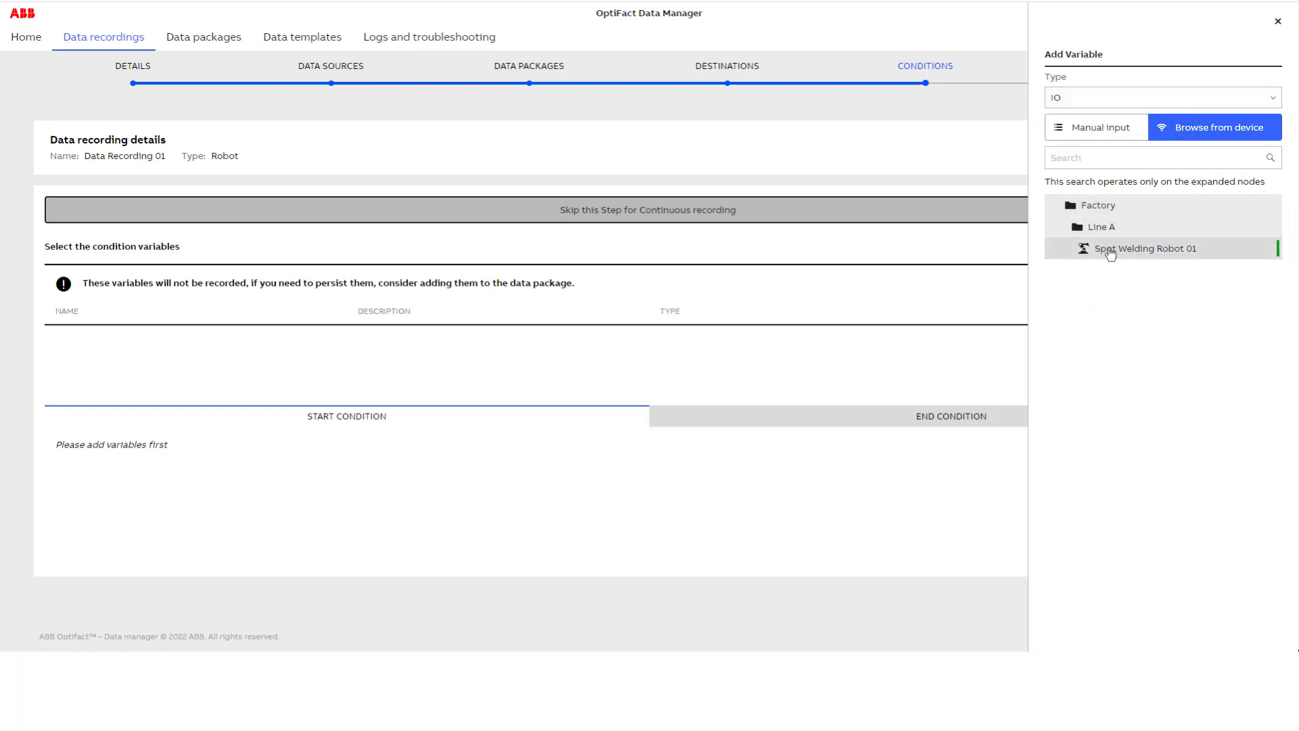
pyautogui.click(1110, 250)
pyautogui.click(1108, 258)
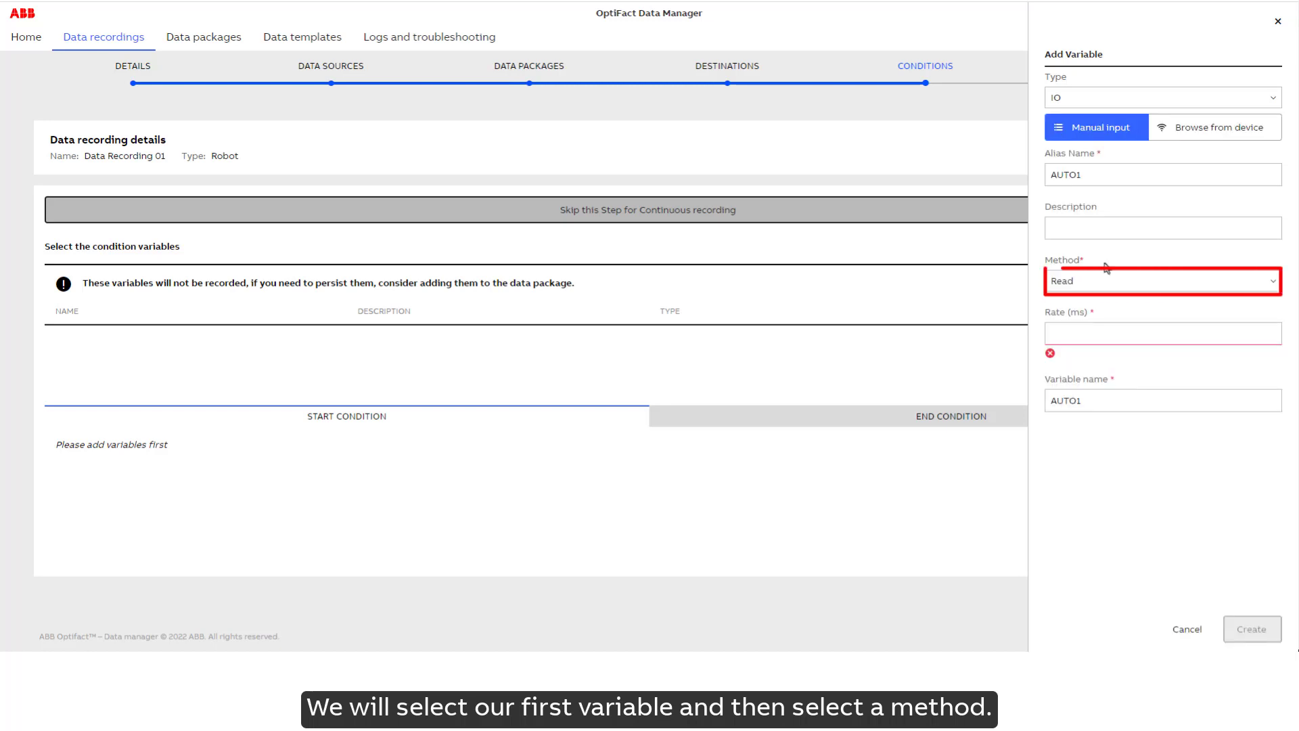
# Set the AUTO1 variable's method to Subscribe and create the variable
pyautogui.click(1108, 282)
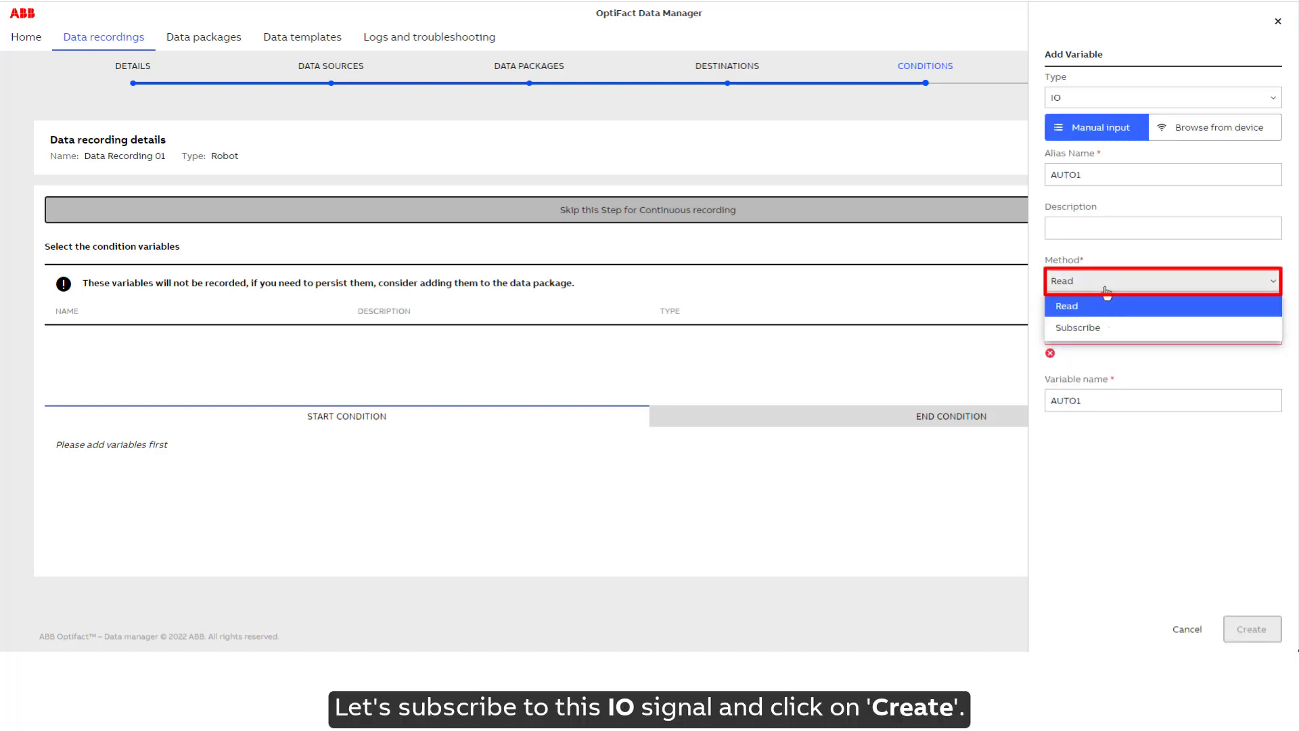
pyautogui.click(1110, 329)
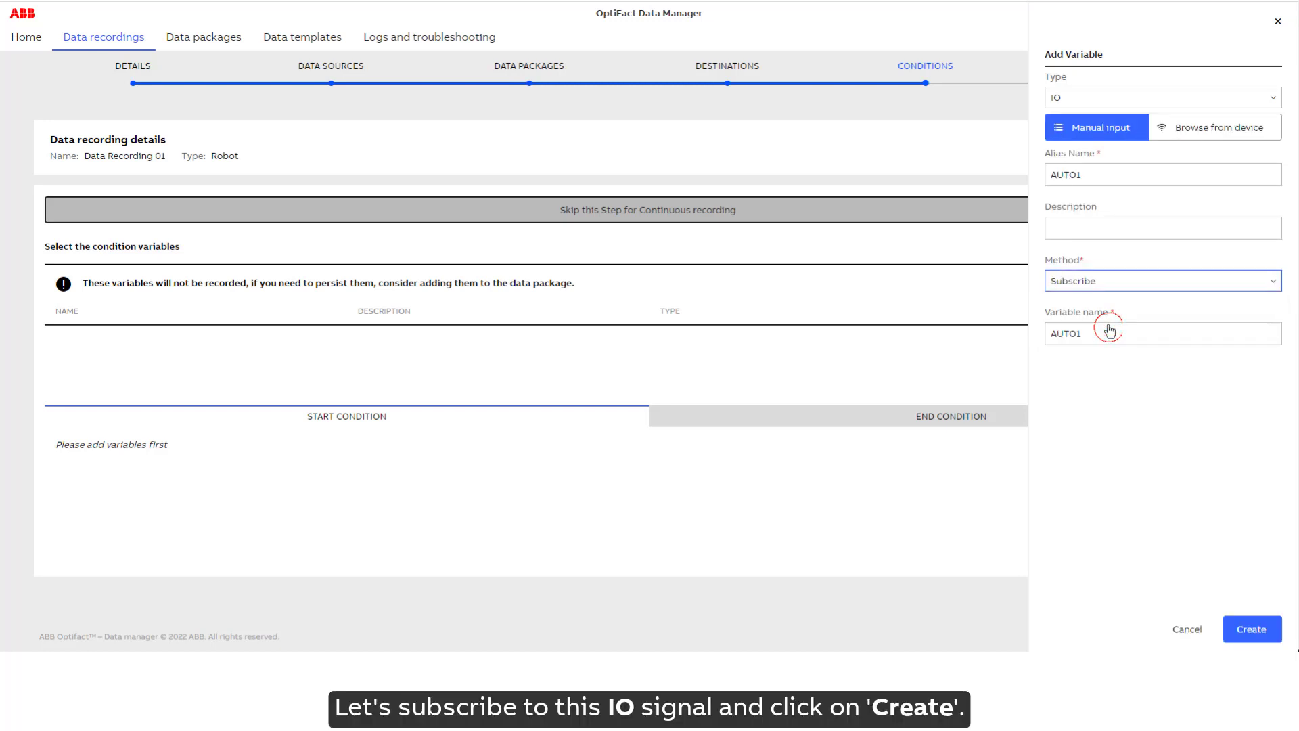
pyautogui.click(1252, 631)
# Add the IO condition variable AUTO2, browsed from Spot Welding Robot 01, with the Subscribe method
pyautogui.click(1207, 251)
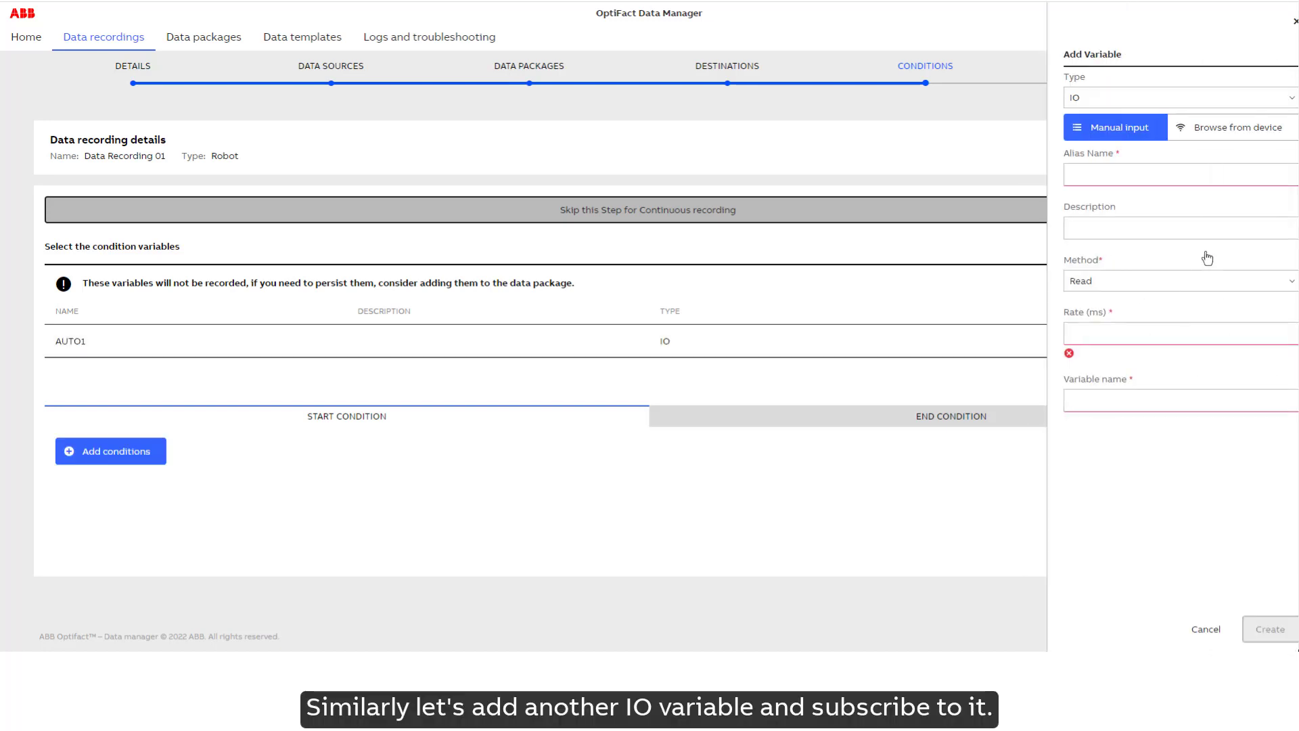
pyautogui.click(1223, 132)
pyautogui.click(1105, 206)
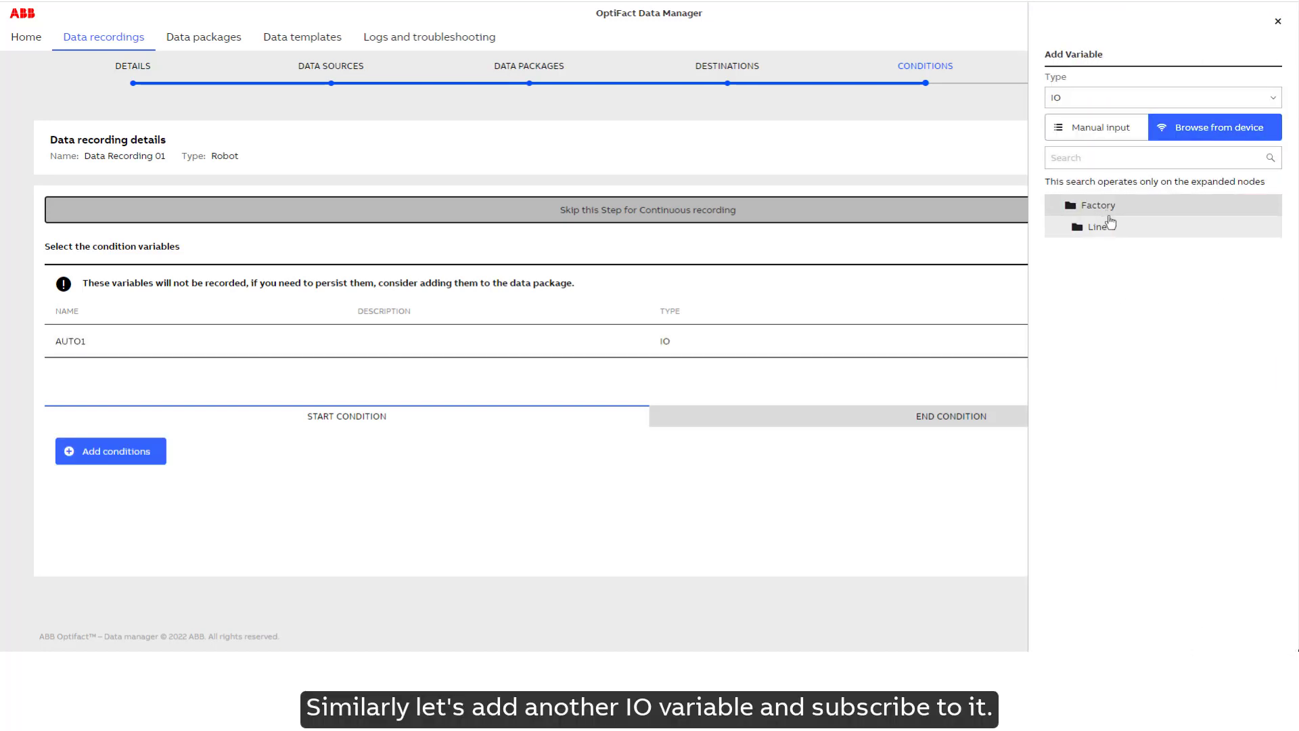
pyautogui.click(1110, 225)
pyautogui.click(1126, 248)
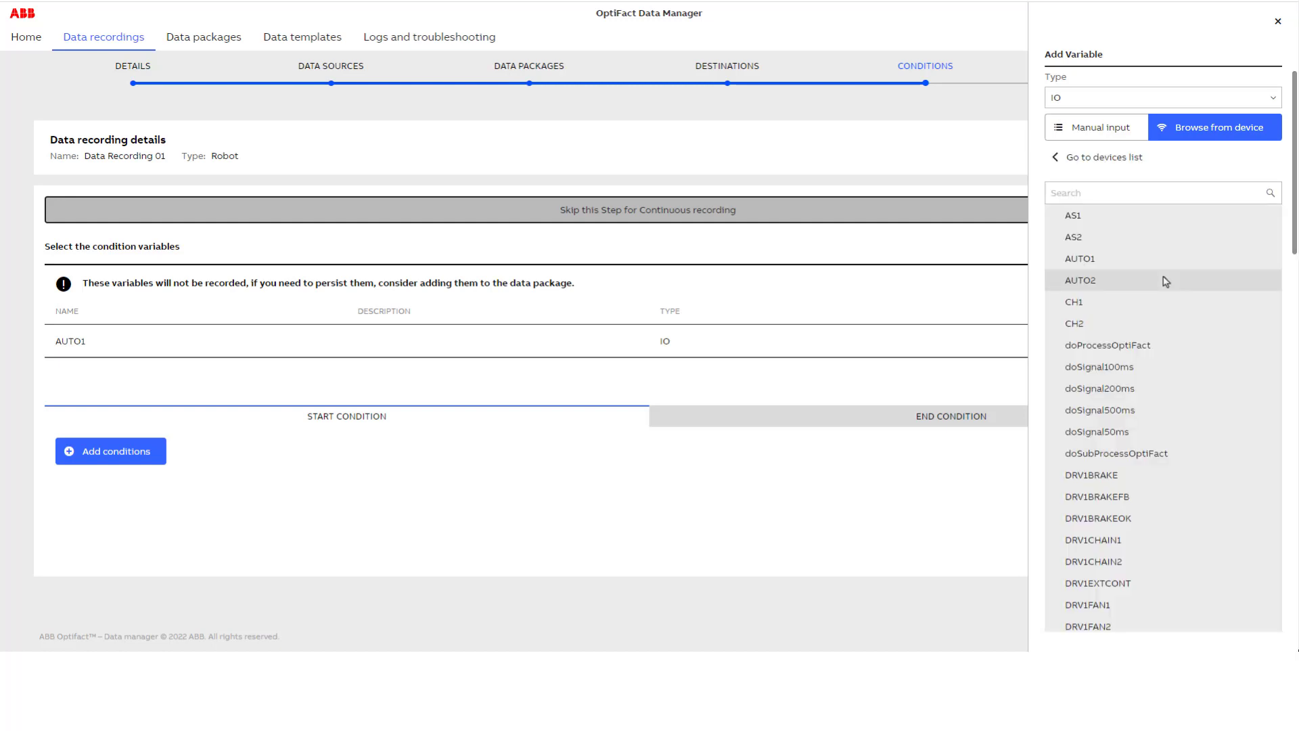
pyautogui.click(1103, 281)
pyautogui.click(1135, 283)
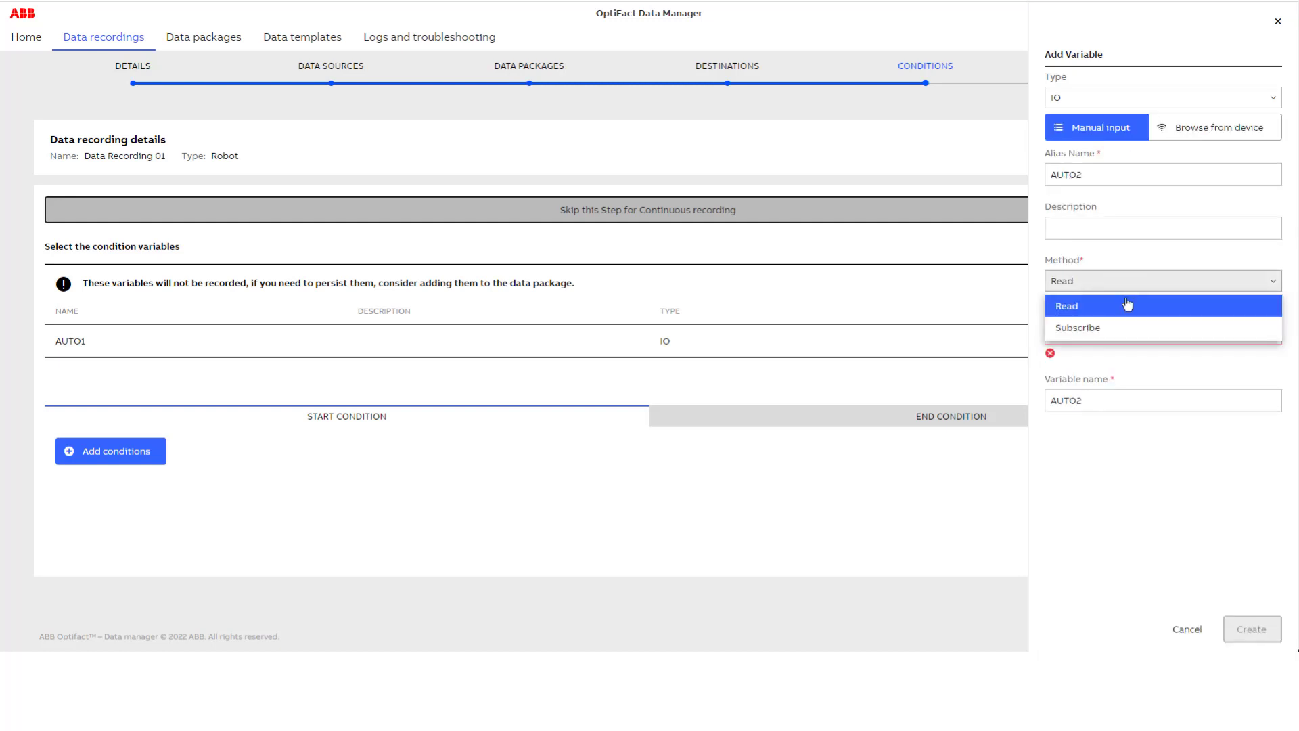
pyautogui.click(1113, 329)
pyautogui.click(1253, 617)
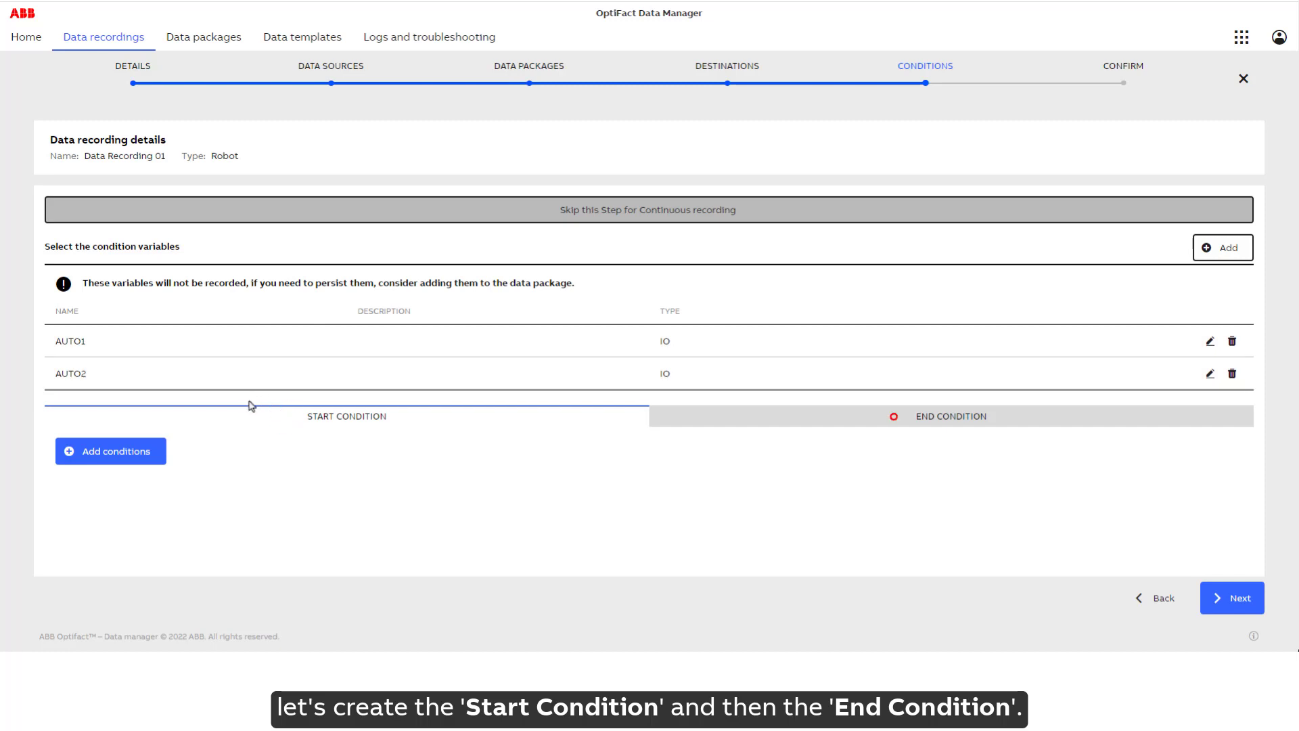
# Add a condition group with AND logic to the start condition and insert one condition into it
pyautogui.click(137, 463)
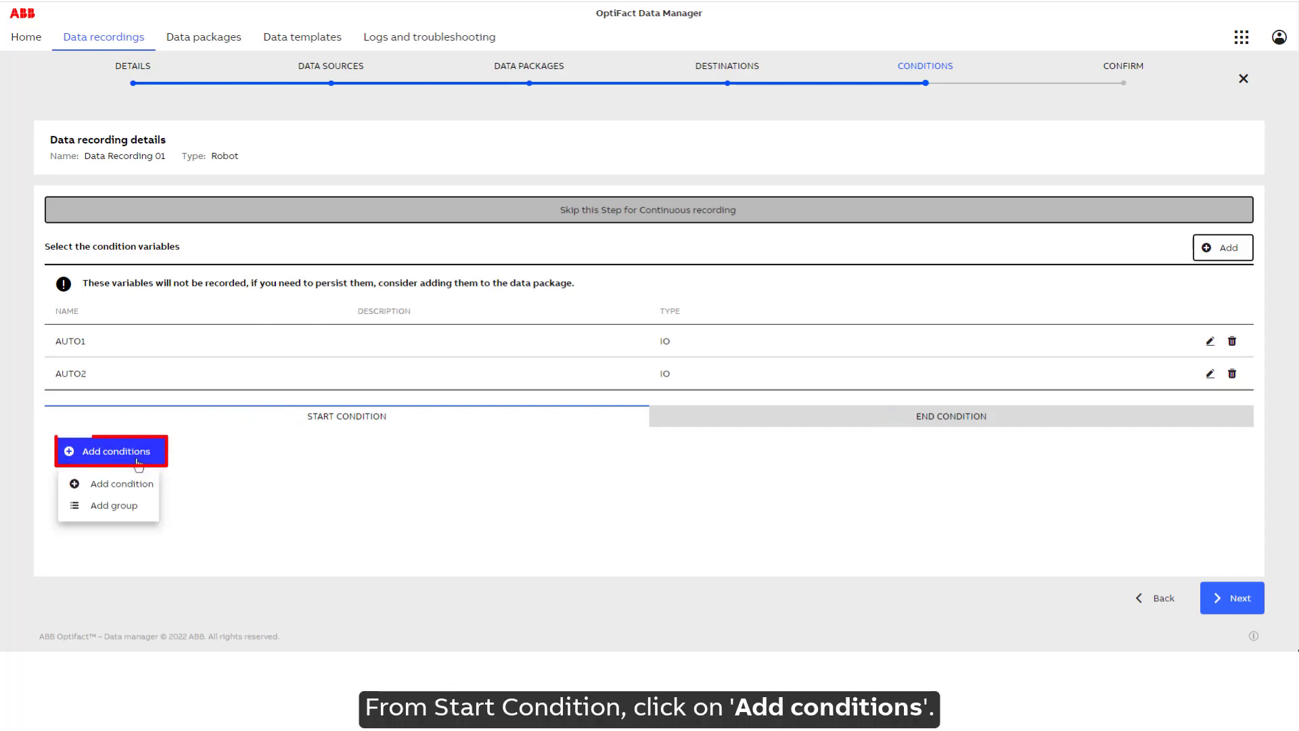
pyautogui.click(122, 506)
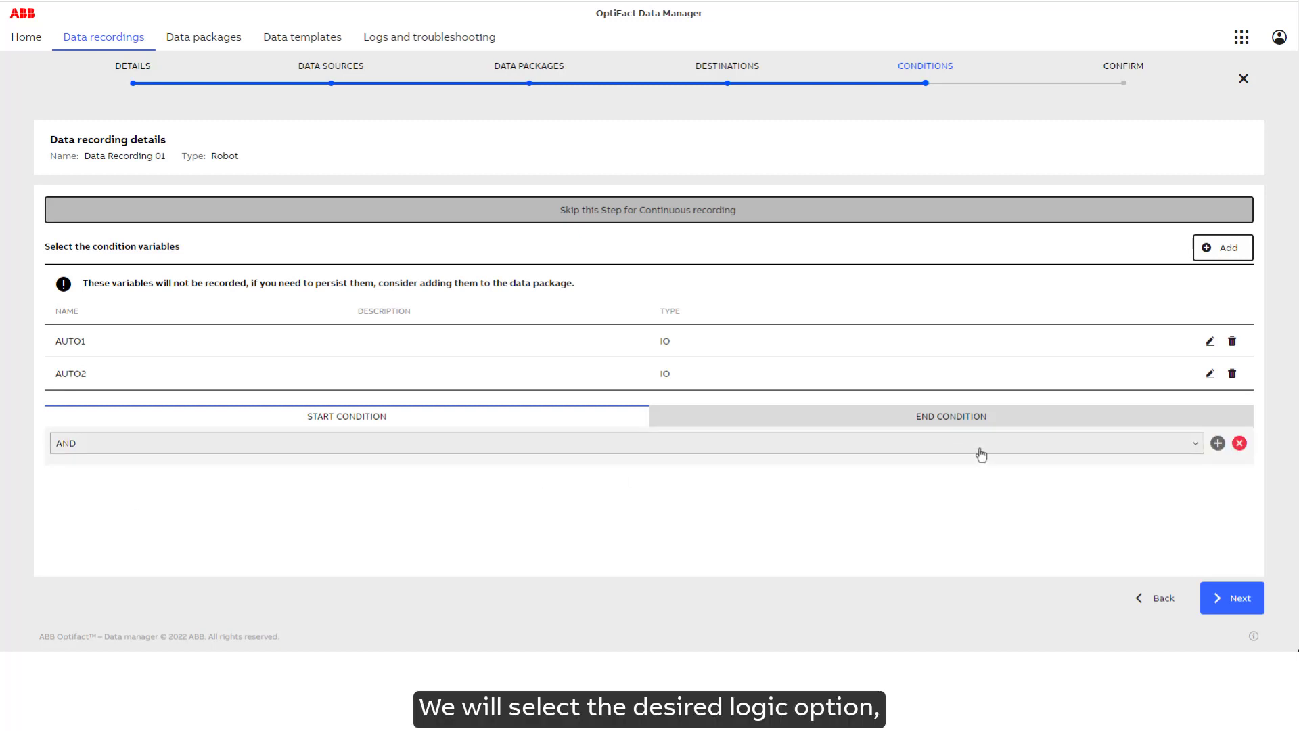
pyautogui.click(1030, 447)
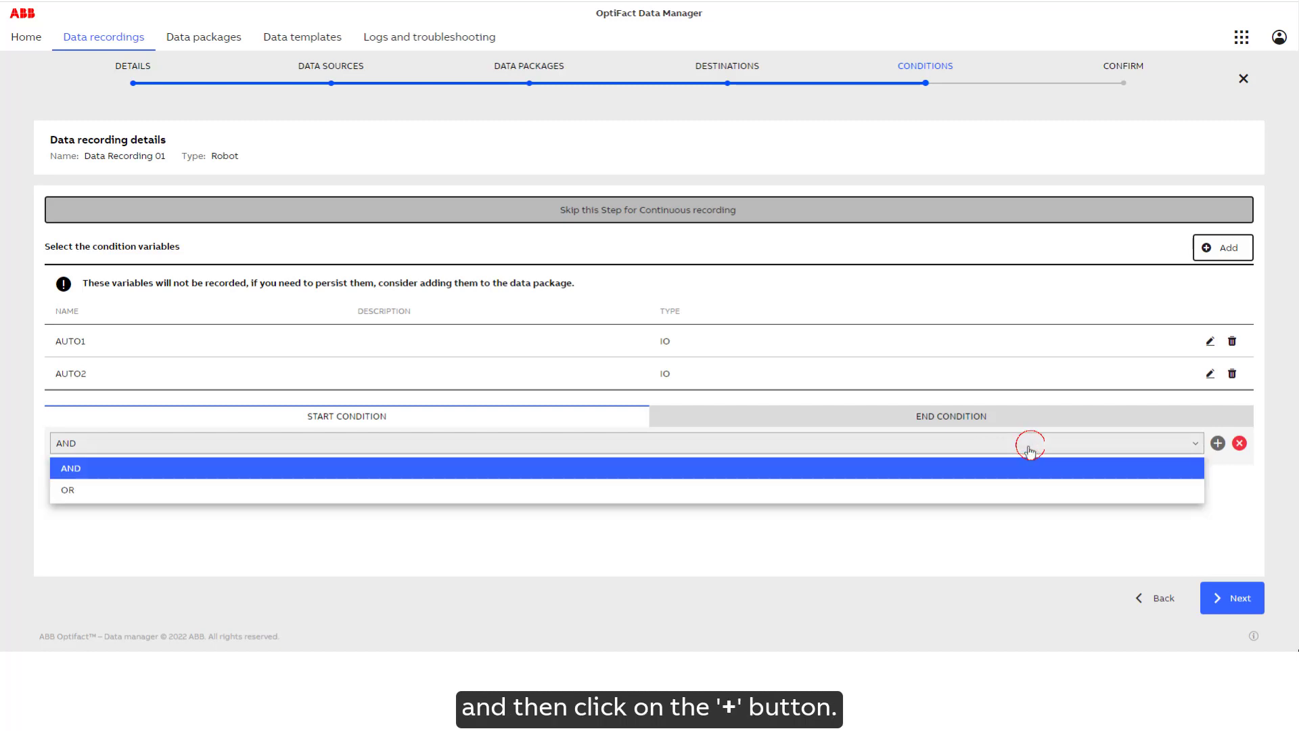
pyautogui.click(1029, 447)
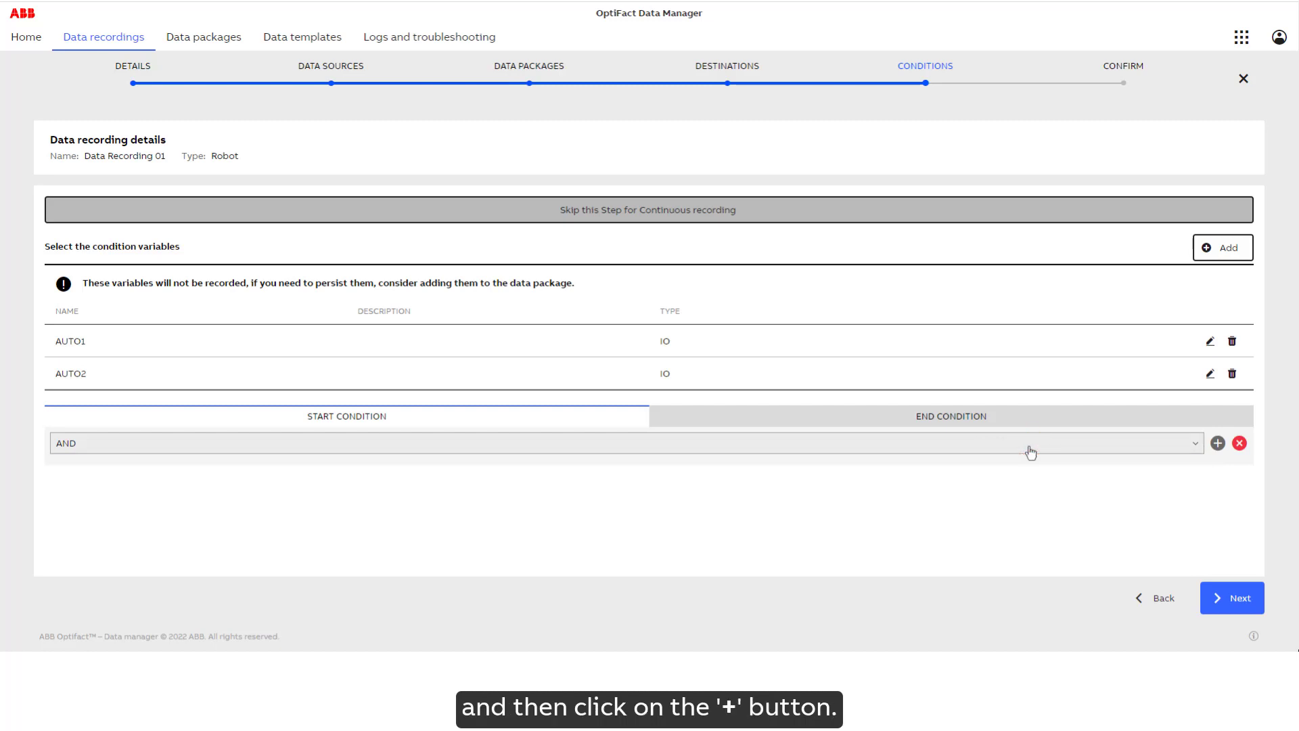
pyautogui.click(1217, 444)
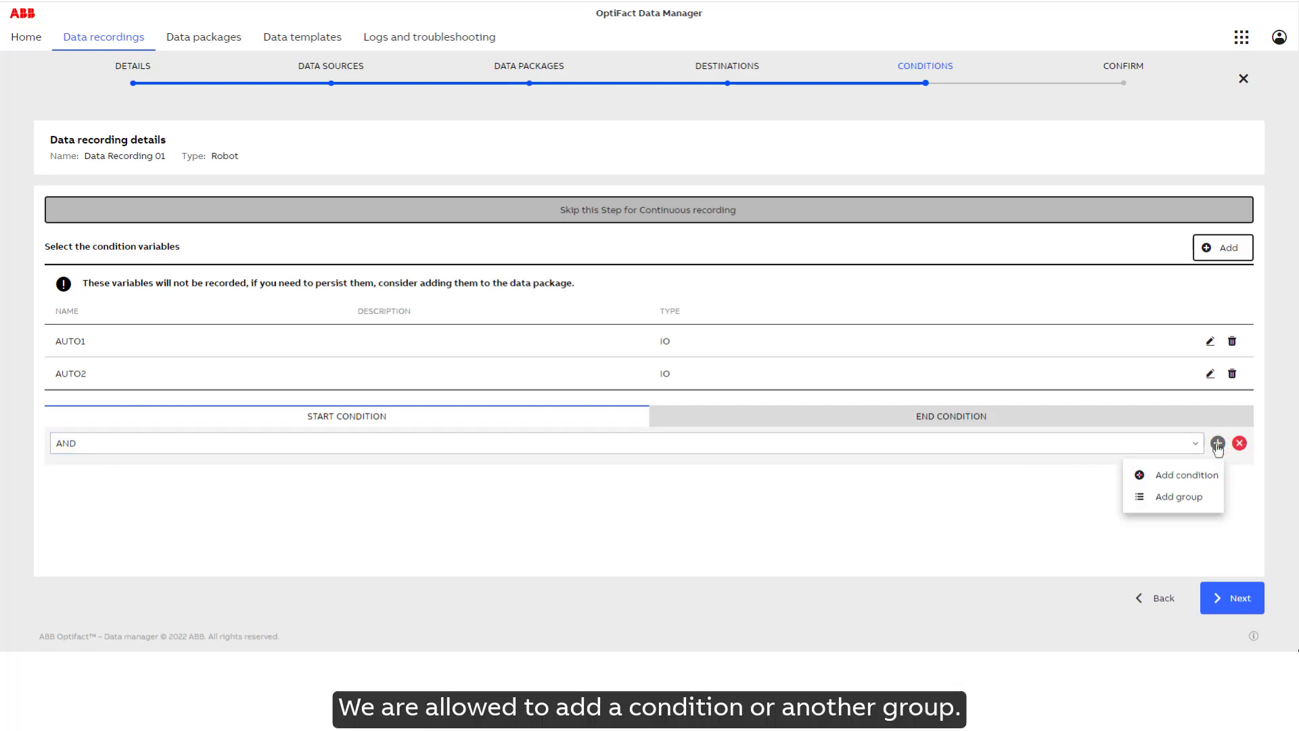
pyautogui.click(1178, 478)
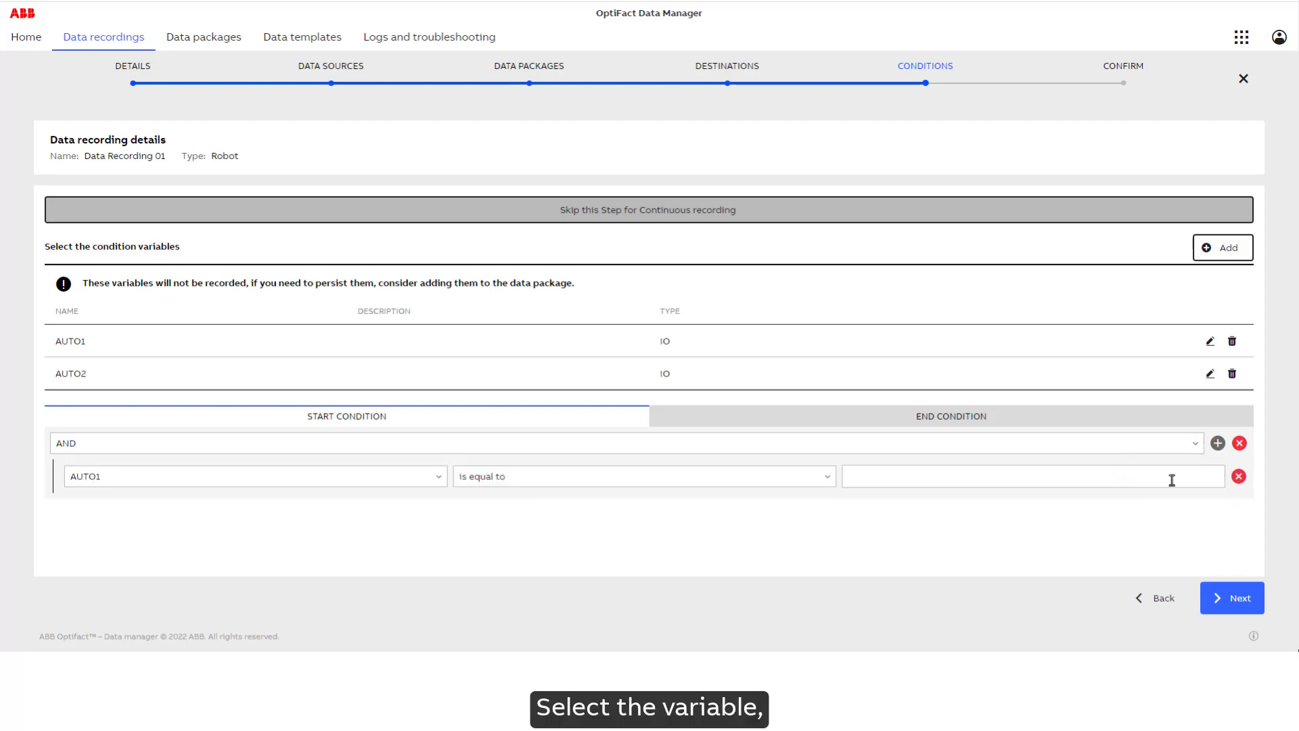
# Set the first start condition to AUTO1 is equal to 1
pyautogui.click(386, 483)
pyautogui.click(399, 493)
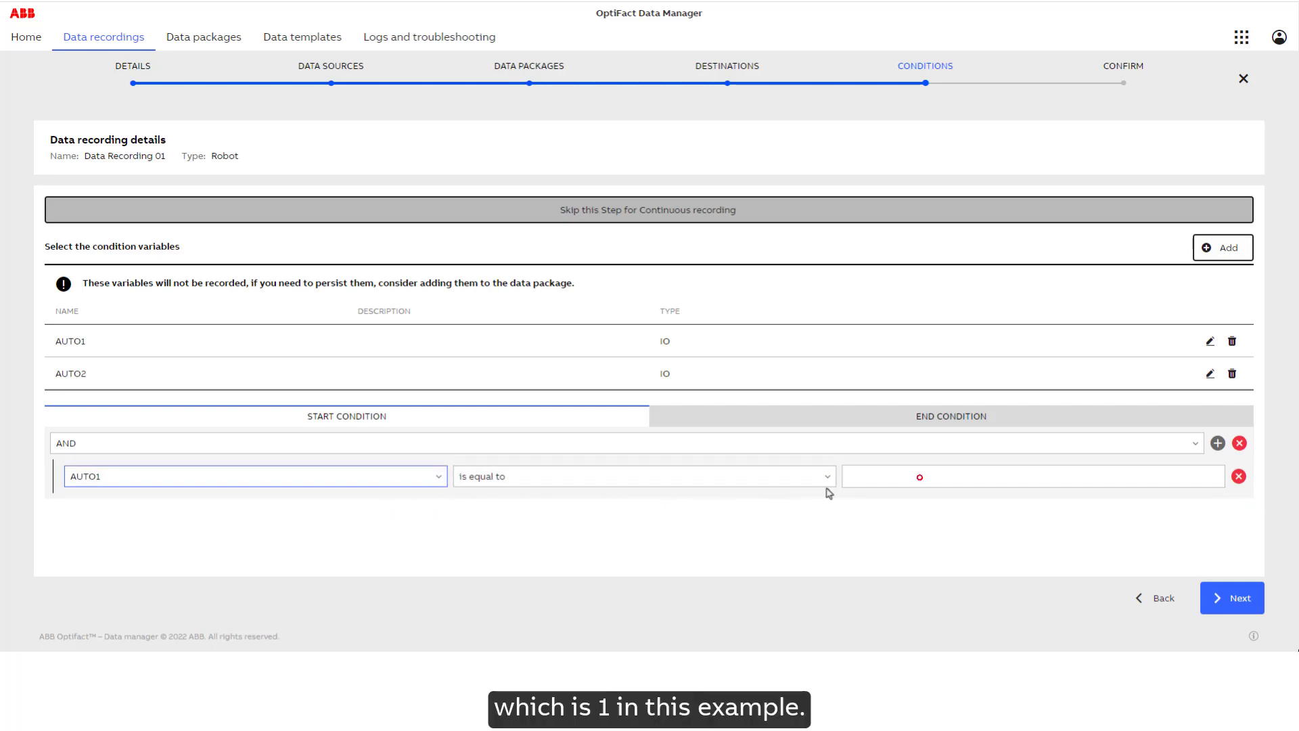
pyautogui.click(919, 477)
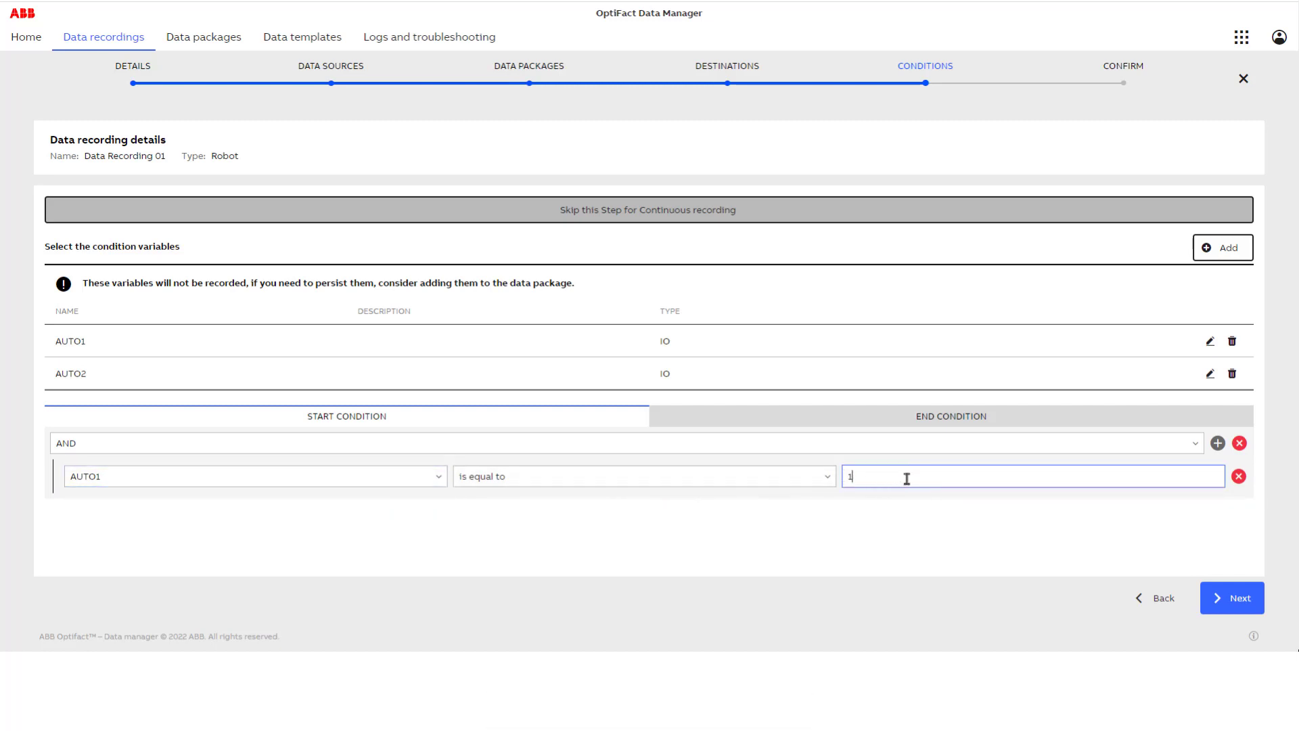
# Add a second condition to the start condition's AND group, requiring that AUTO2 is equal to 1
pyautogui.click(1218, 444)
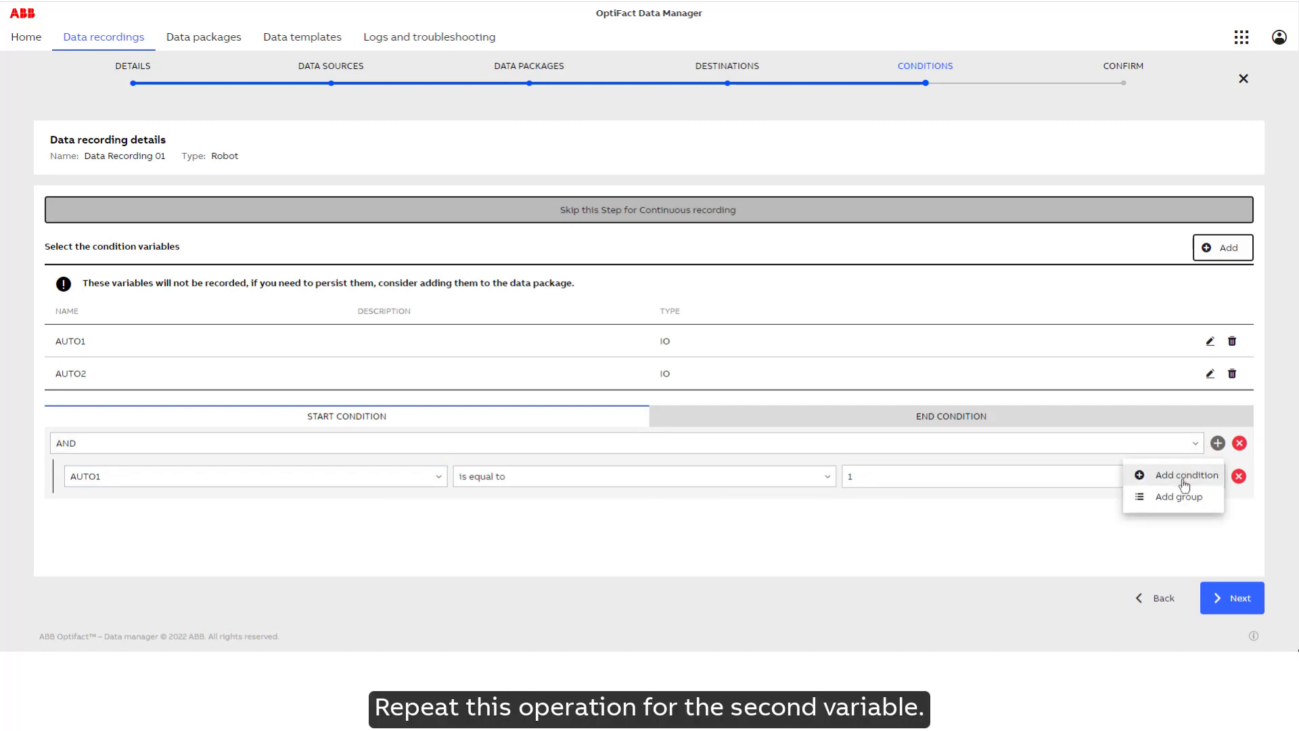
pyautogui.click(1184, 481)
pyautogui.click(372, 514)
pyautogui.click(238, 562)
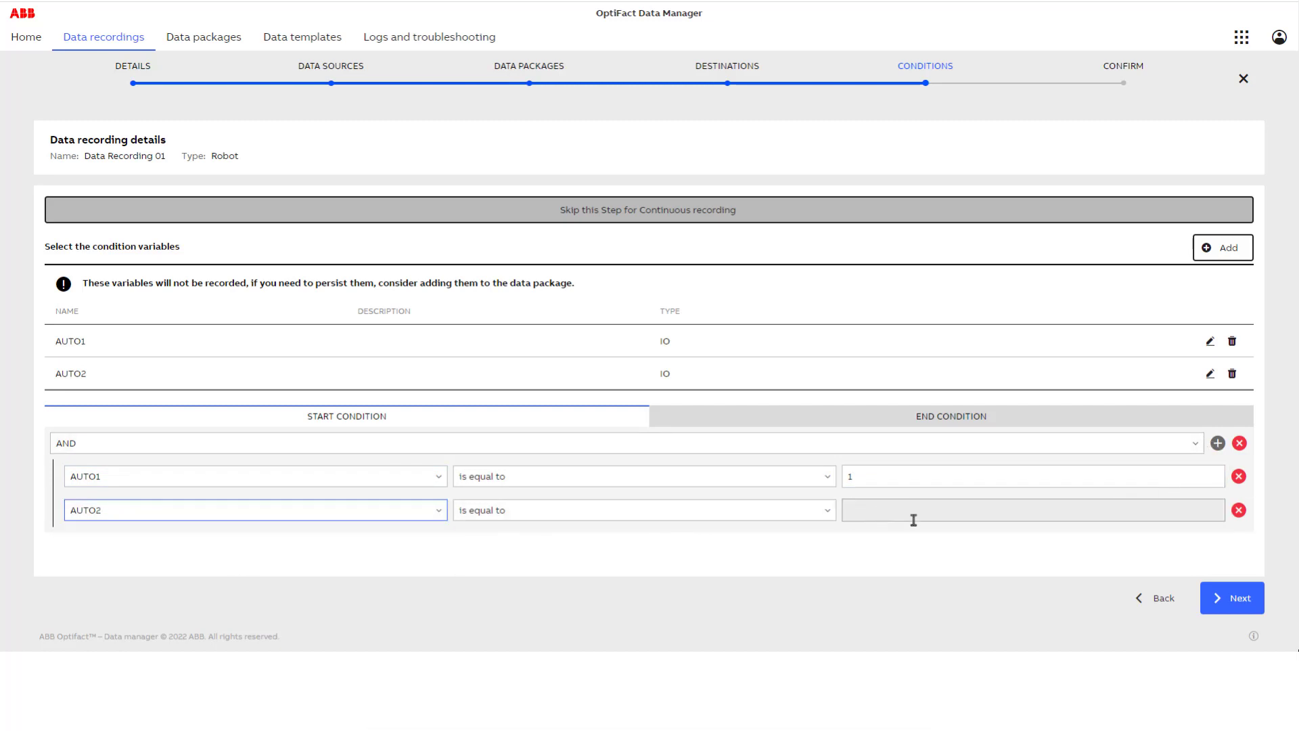
pyautogui.click(914, 520)
pyautogui.write('1')
pyautogui.click(887, 551)
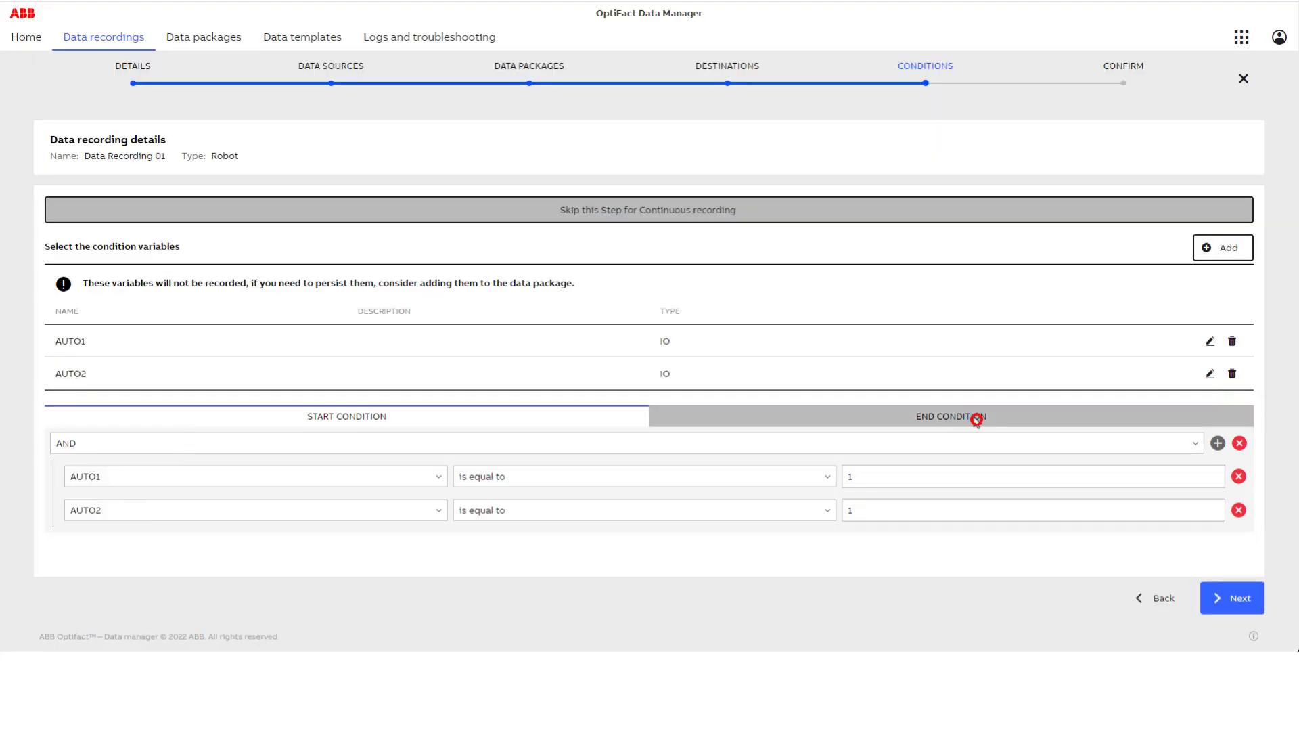
# Add an AND group to the end condition and insert a condition requiring that AUTO1 is equal to 0
pyautogui.click(977, 420)
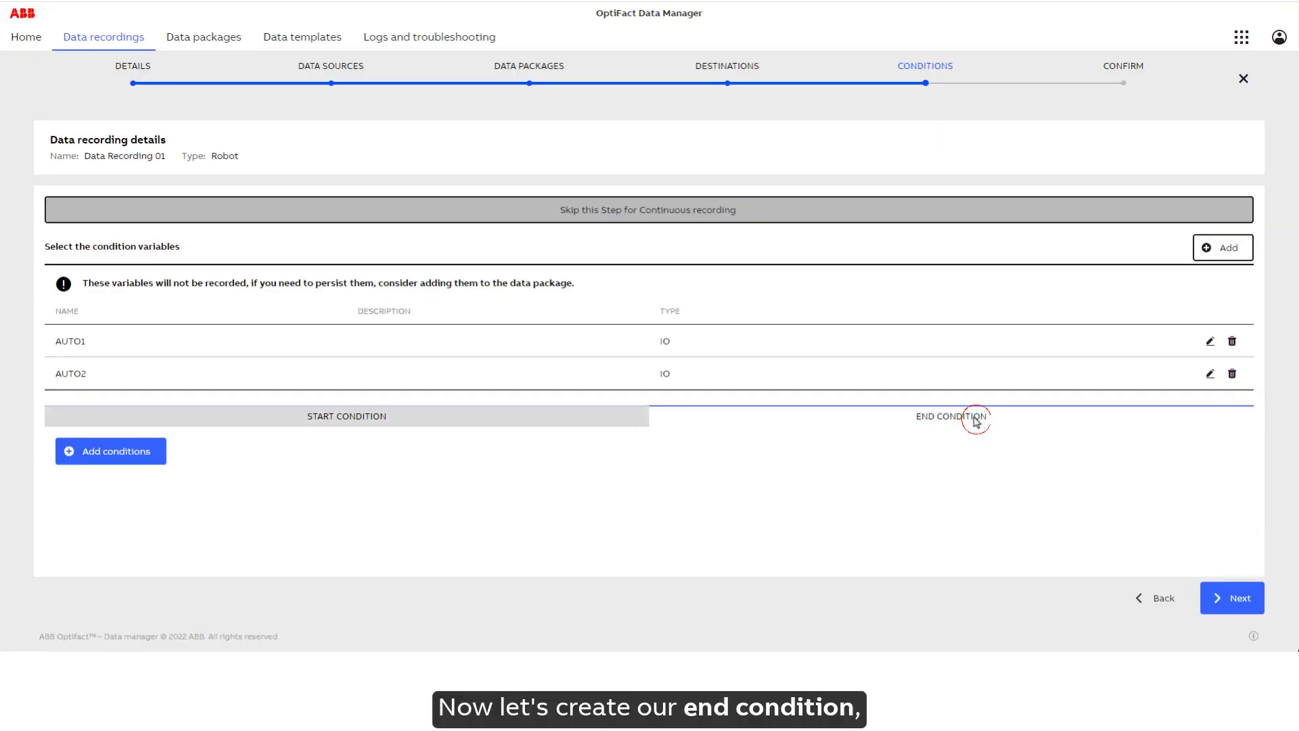
pyautogui.click(118, 451)
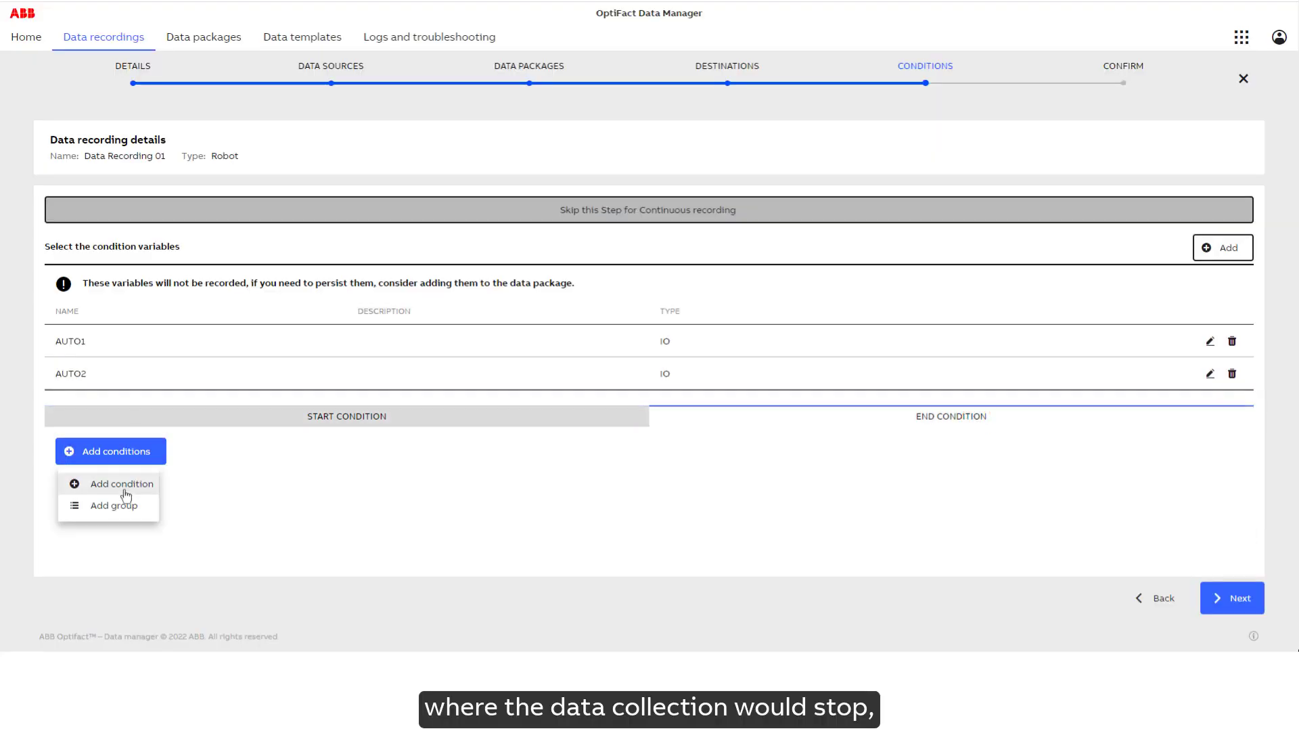
pyautogui.click(123, 483)
pyautogui.click(1218, 443)
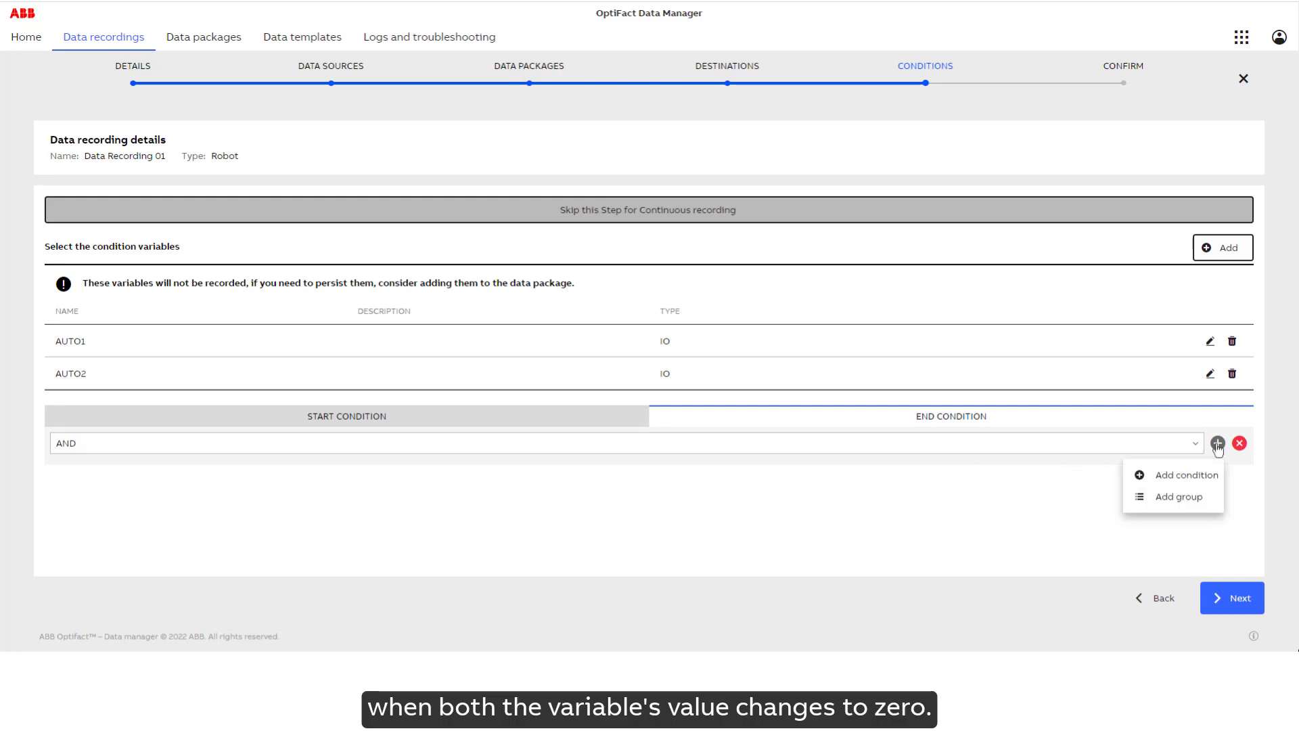
pyautogui.click(1156, 473)
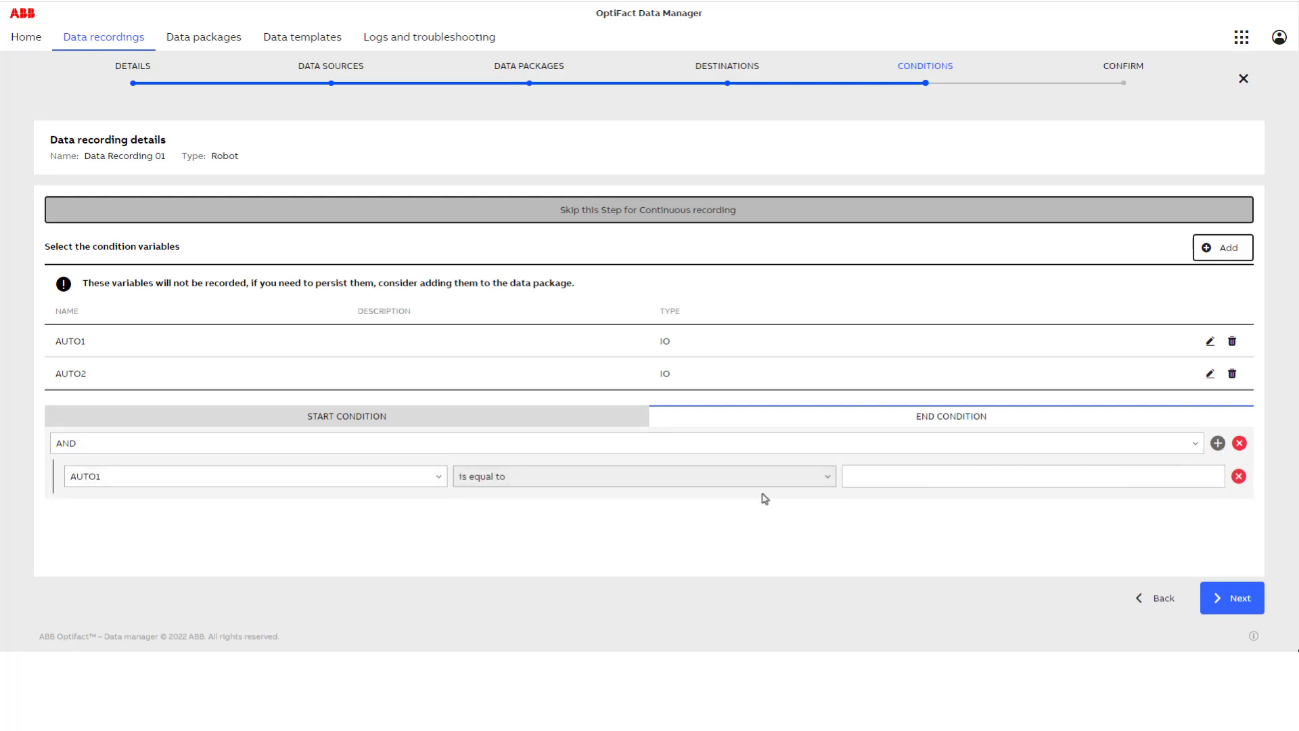
pyautogui.click(908, 478)
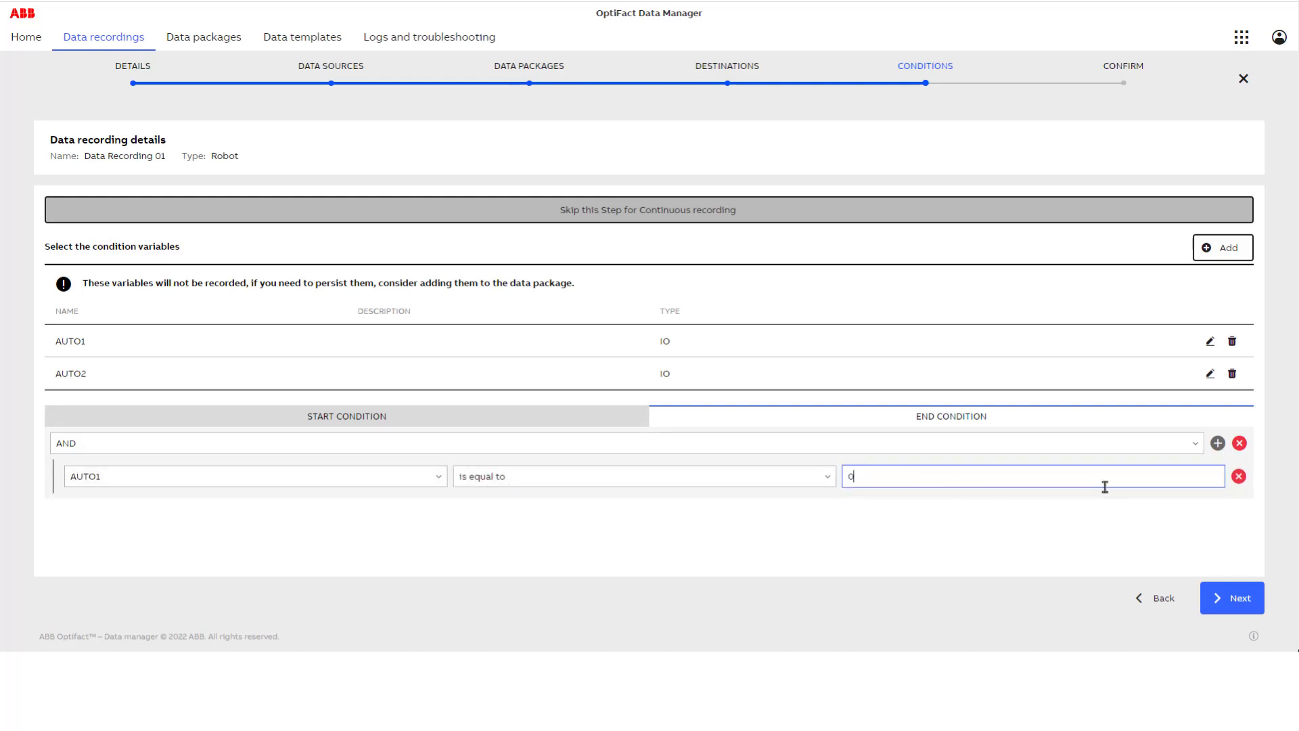
# Add a second condition to the end condition's AND group, requiring that AUTO2 is equal to 0
pyautogui.click(1219, 444)
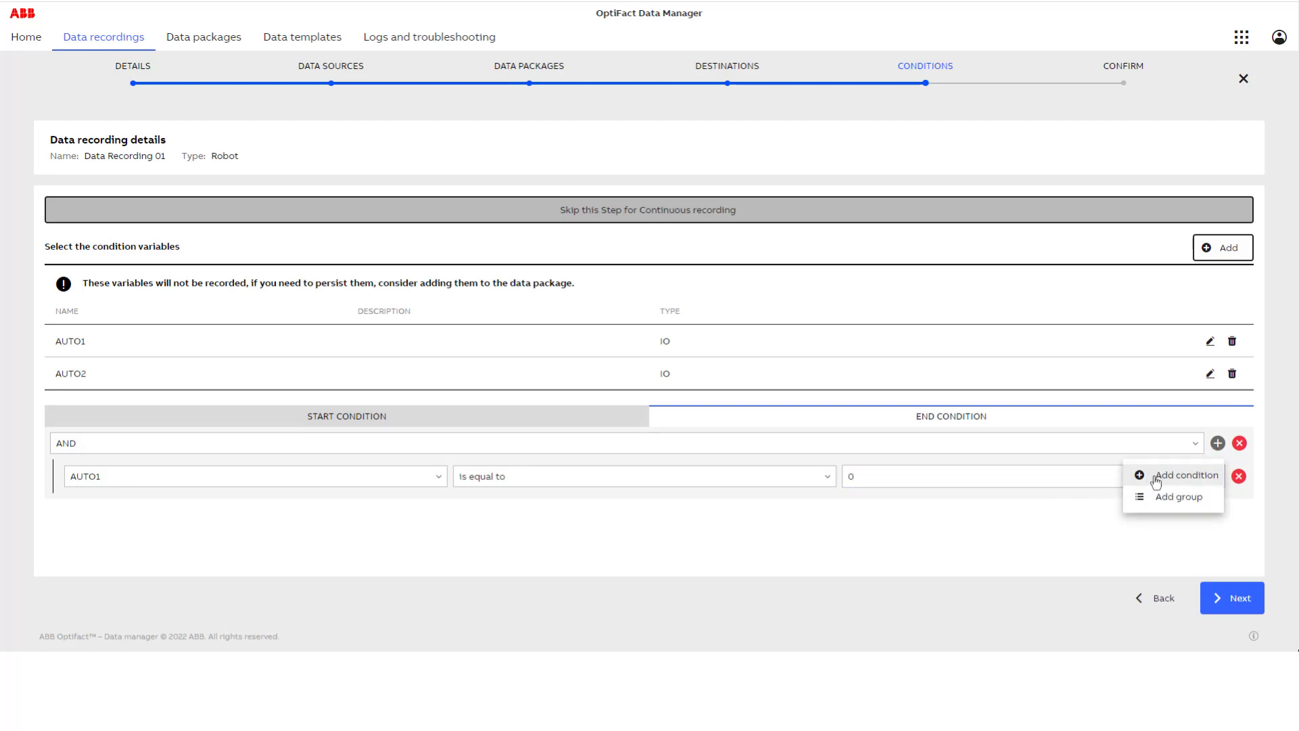
pyautogui.click(1154, 474)
pyautogui.click(379, 511)
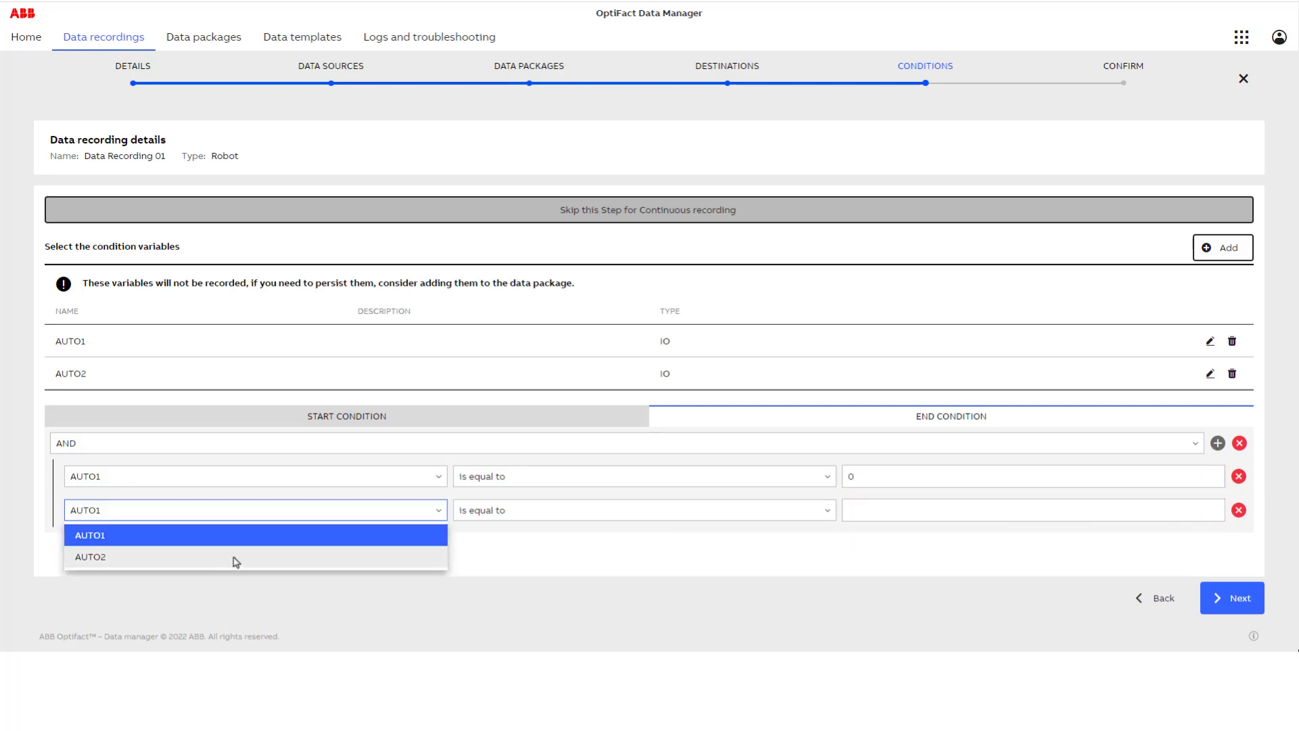
pyautogui.click(232, 559)
pyautogui.click(883, 513)
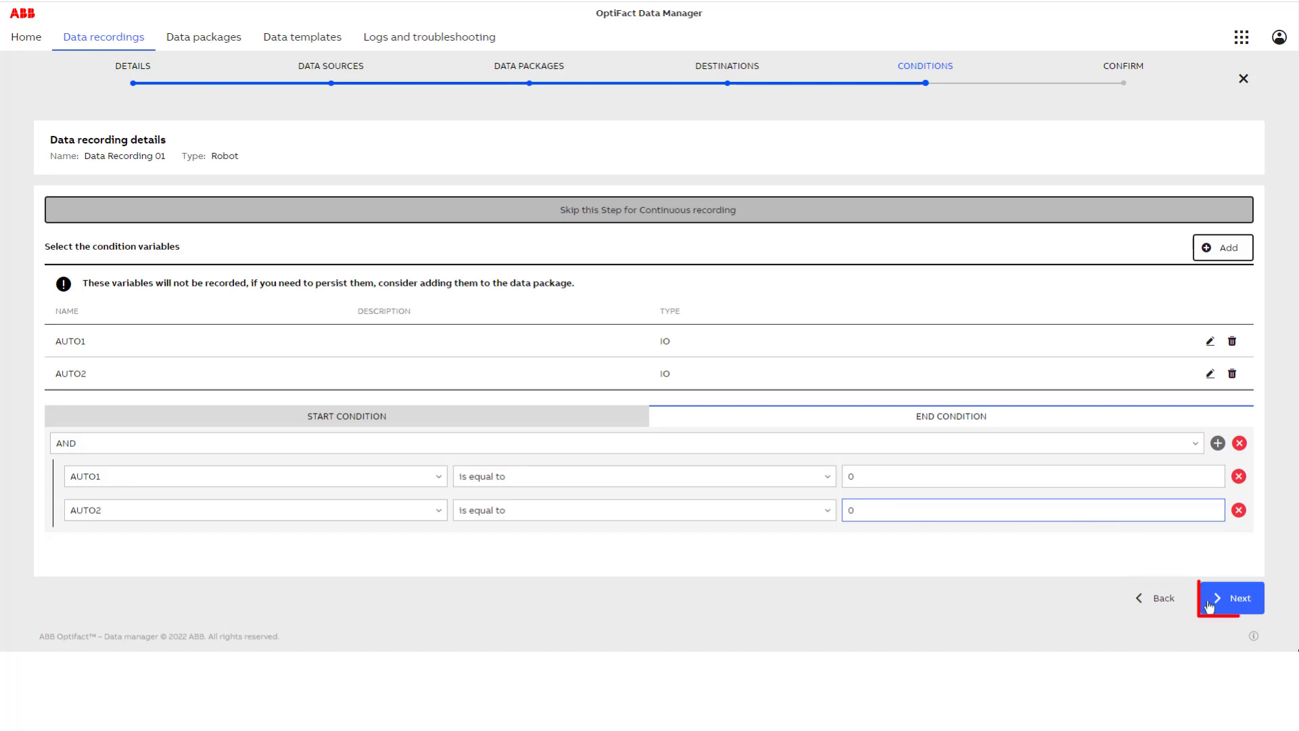
# Finish the setup by confirming the new data recording, and start Data Recording 01 with its details expanded in the recordings list
pyautogui.click(1231, 601)
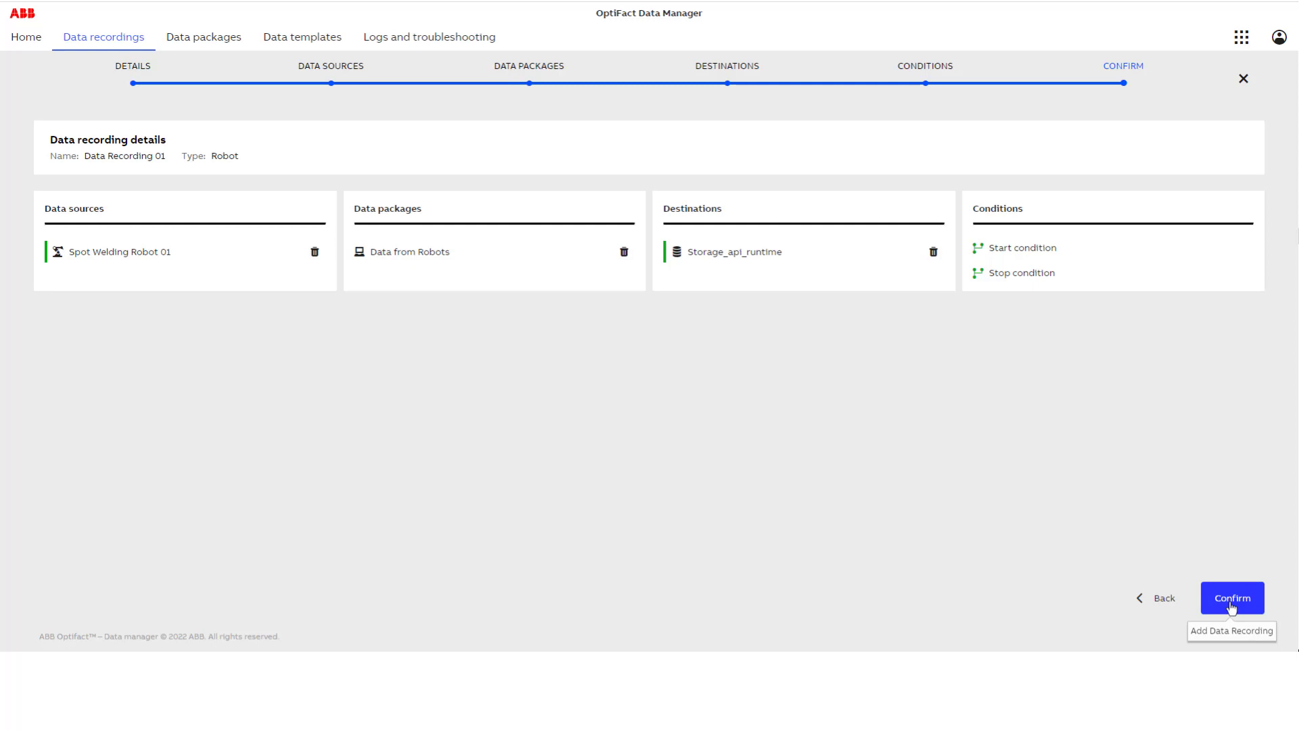
pyautogui.click(1233, 599)
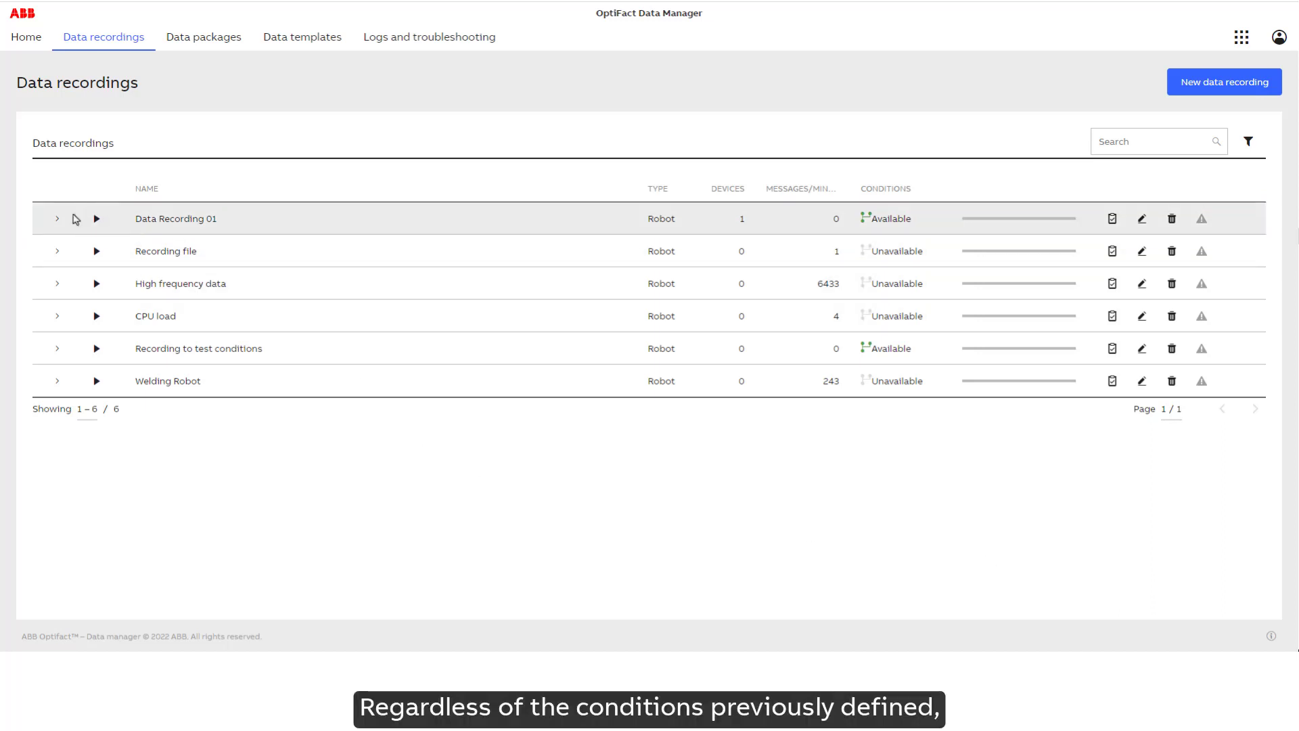
pyautogui.click(56, 220)
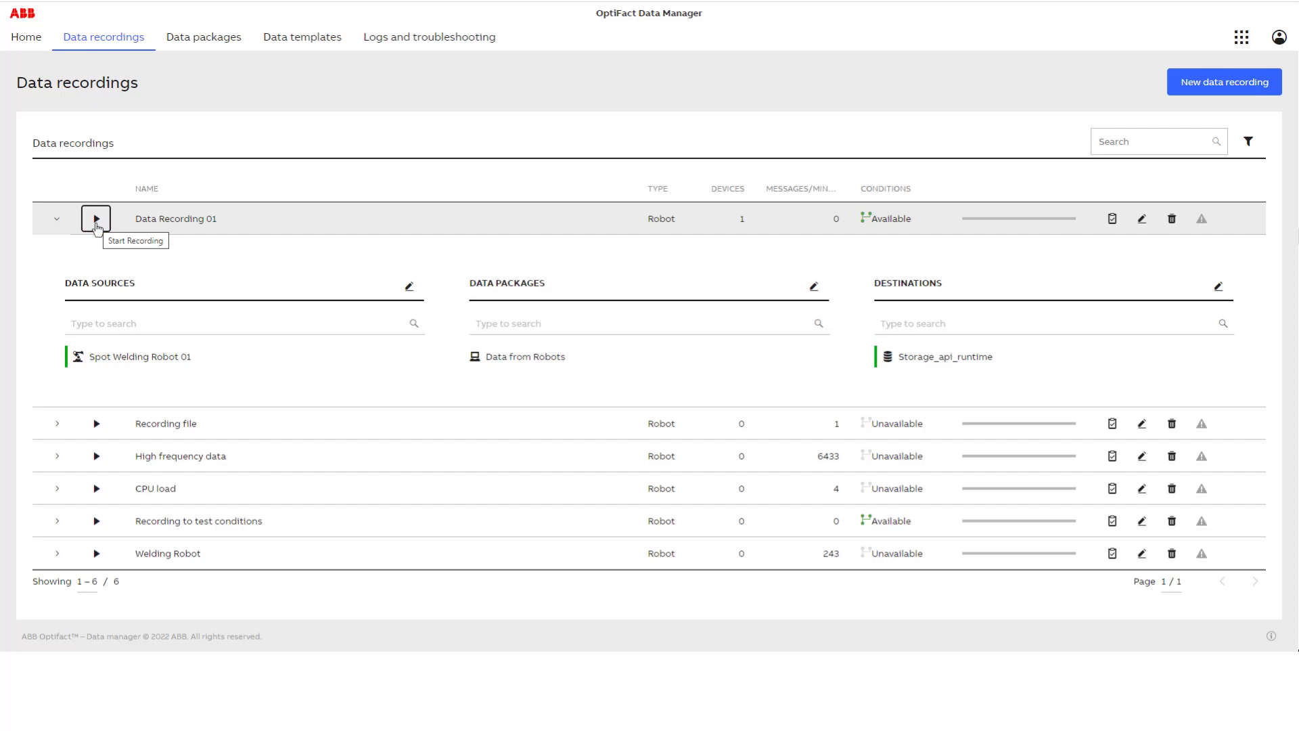
pyautogui.click(97, 219)
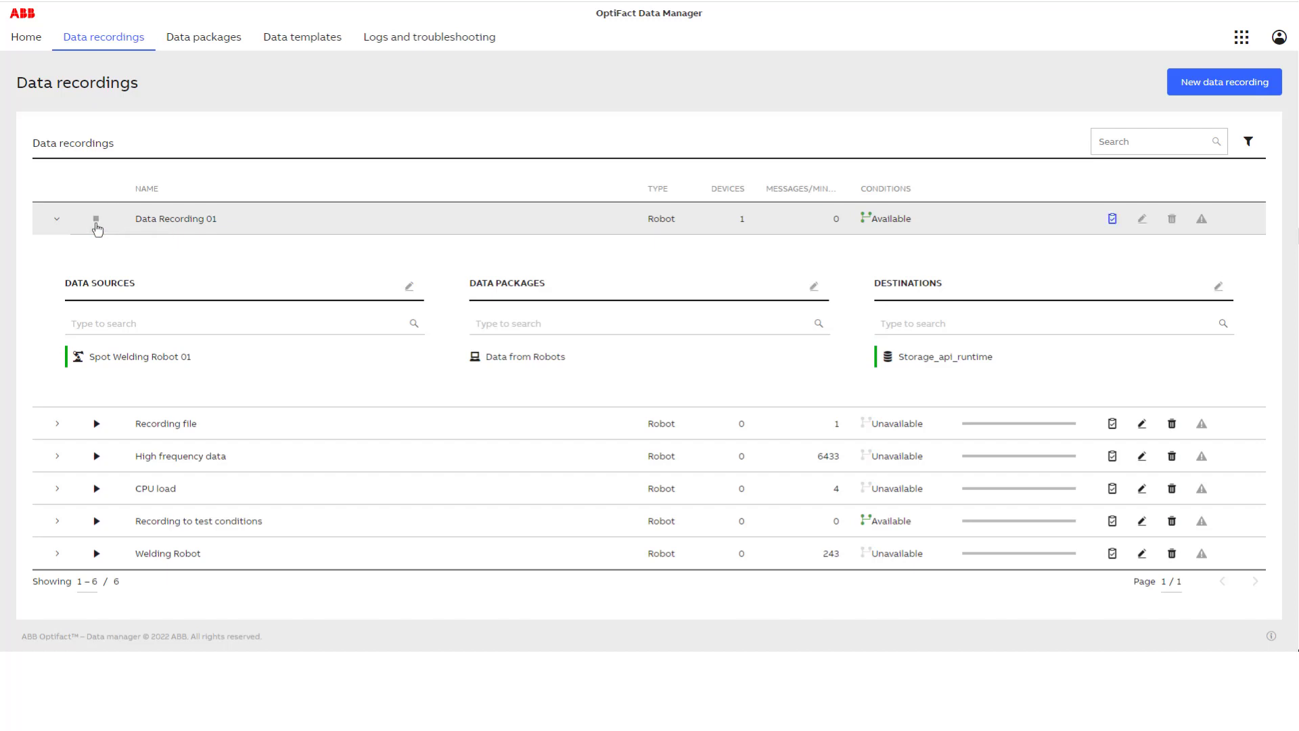